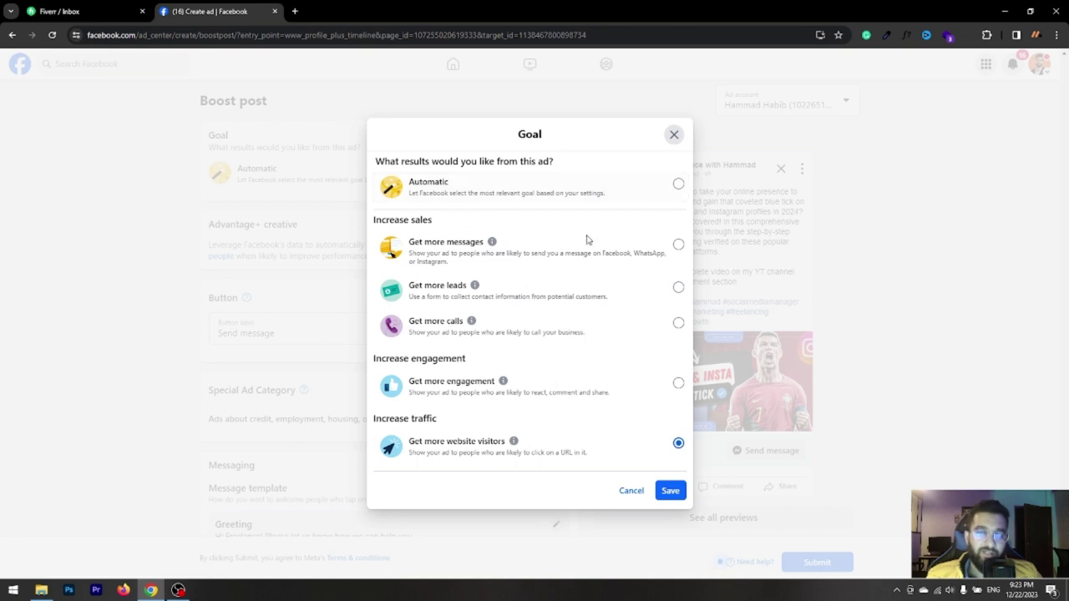
- Save Get more engagement as the ad's goal, and switch the ad to the messages objective
click(669, 386)
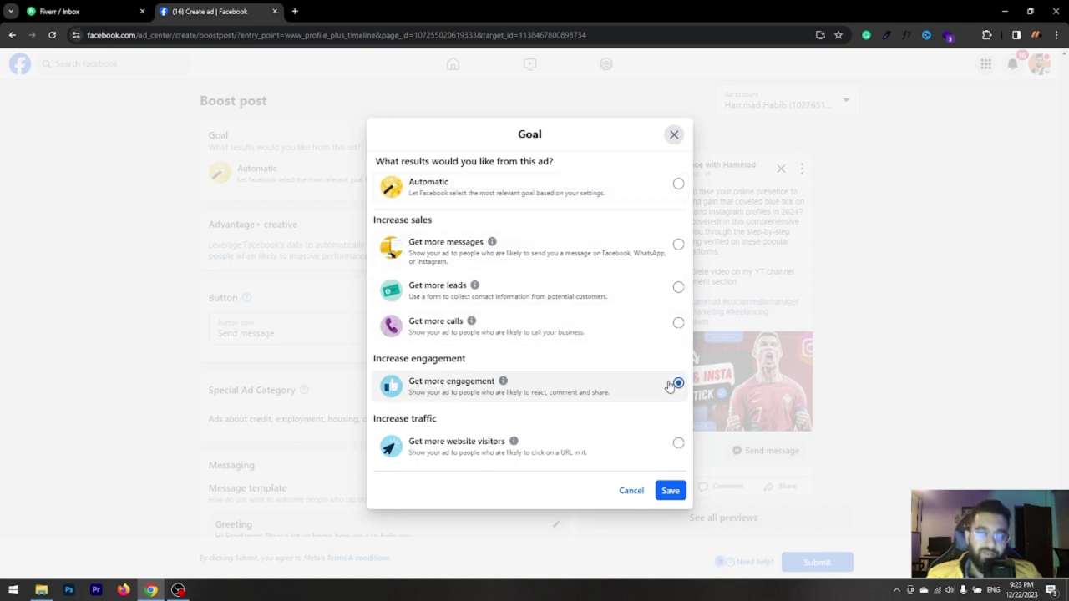
click(672, 492)
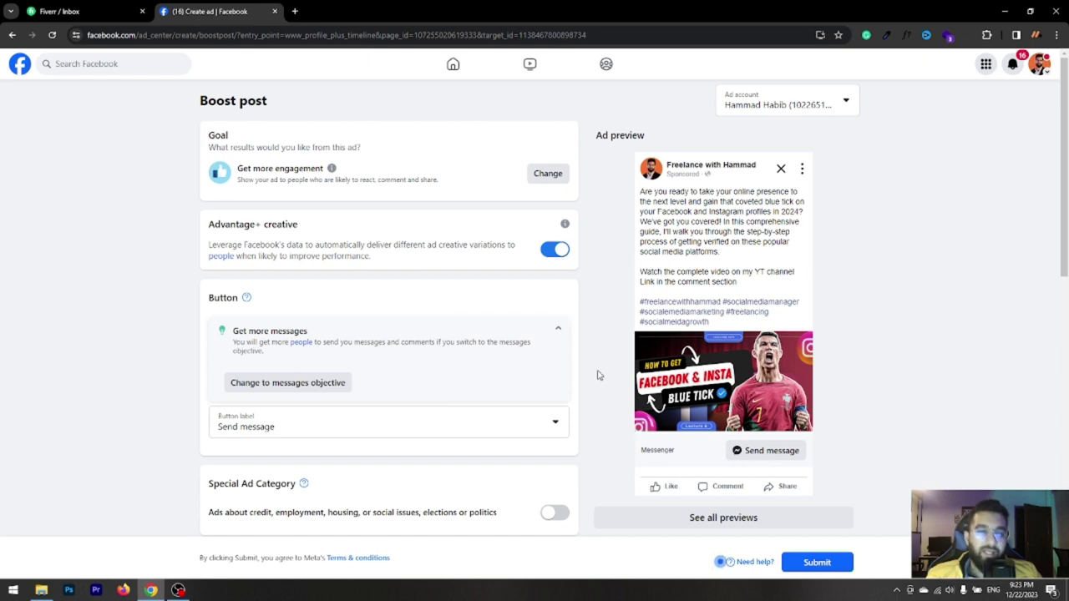
scroll(597, 387, down, 2)
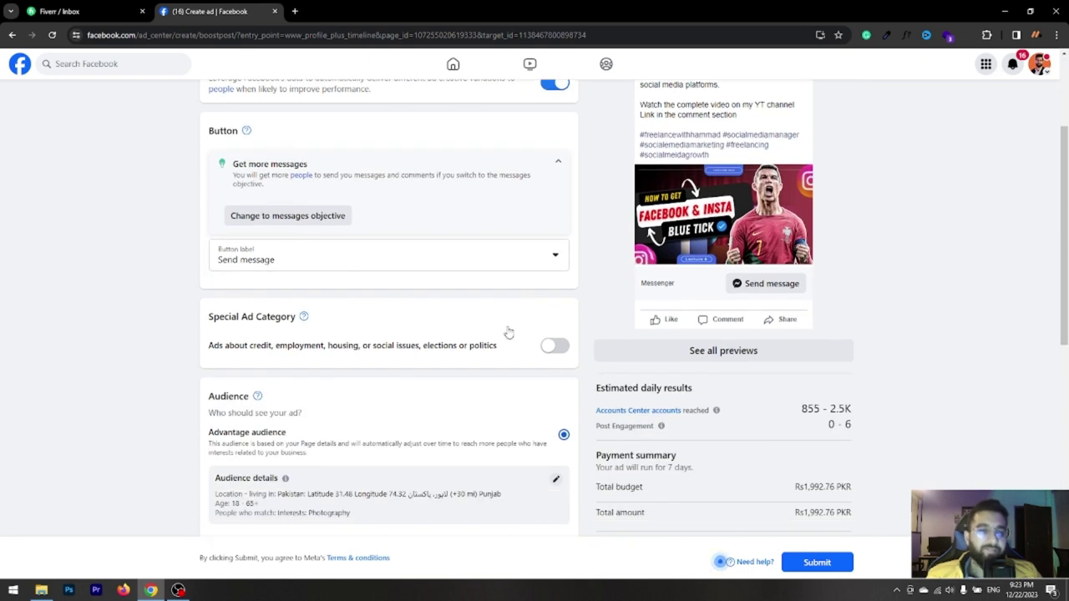
click(318, 220)
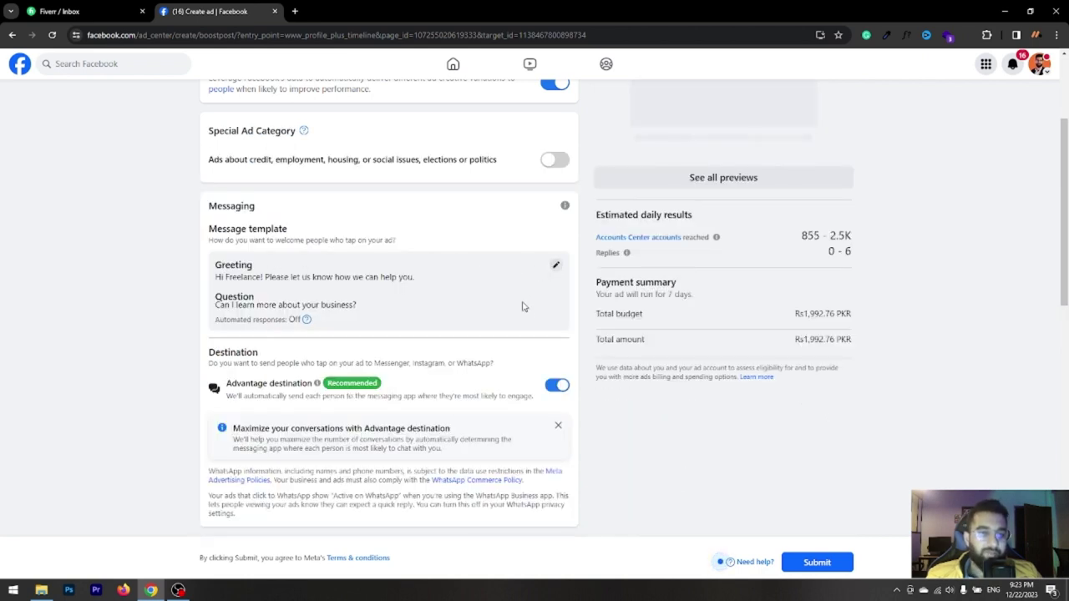
- Examine the welcome message's greeting, starter question, optional answer field and chat preview, and close the editor without saving
scroll(492, 341, up, 1)
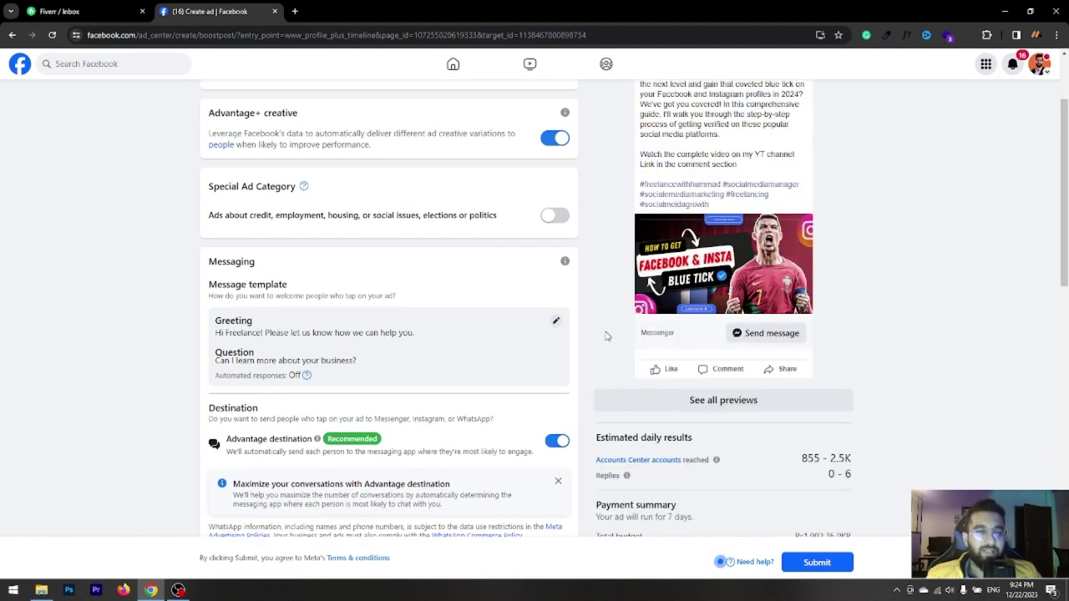
click(556, 321)
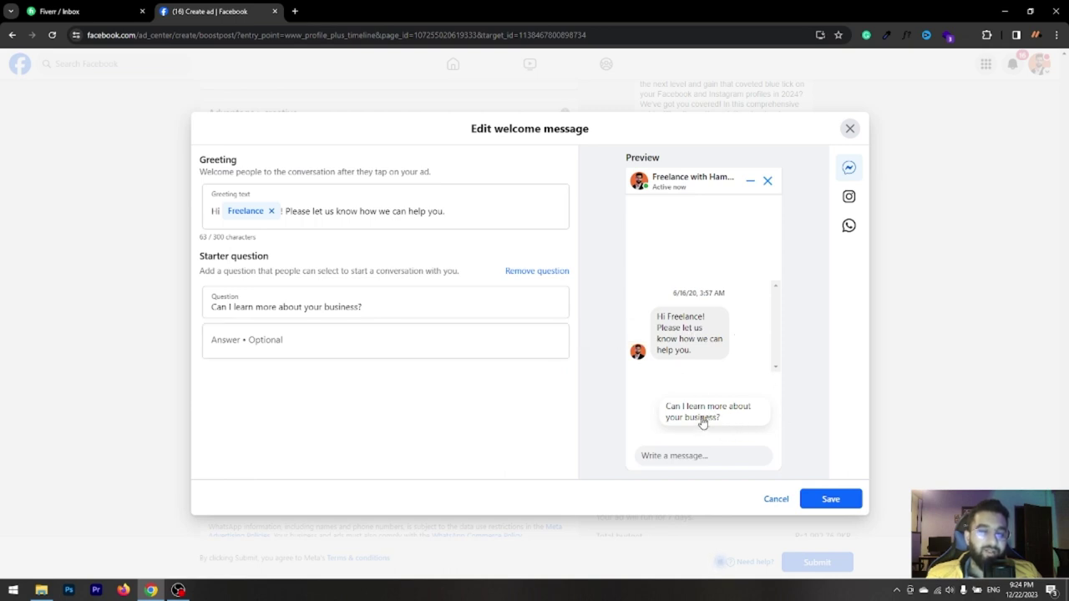
triple_click(310, 308)
click(382, 308)
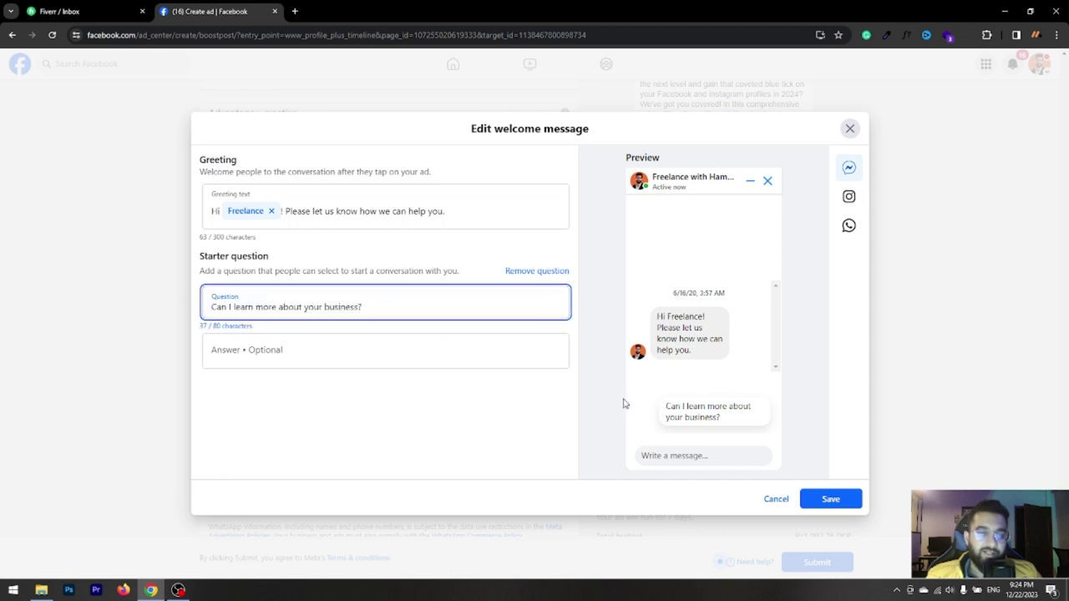
click(359, 351)
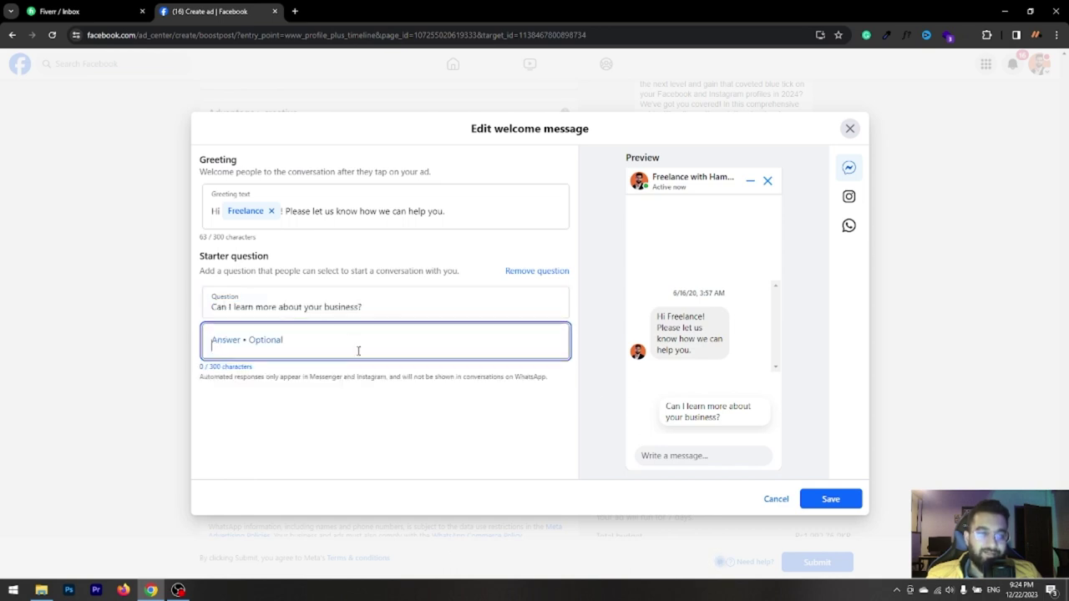
click(363, 307)
triple_click(363, 306)
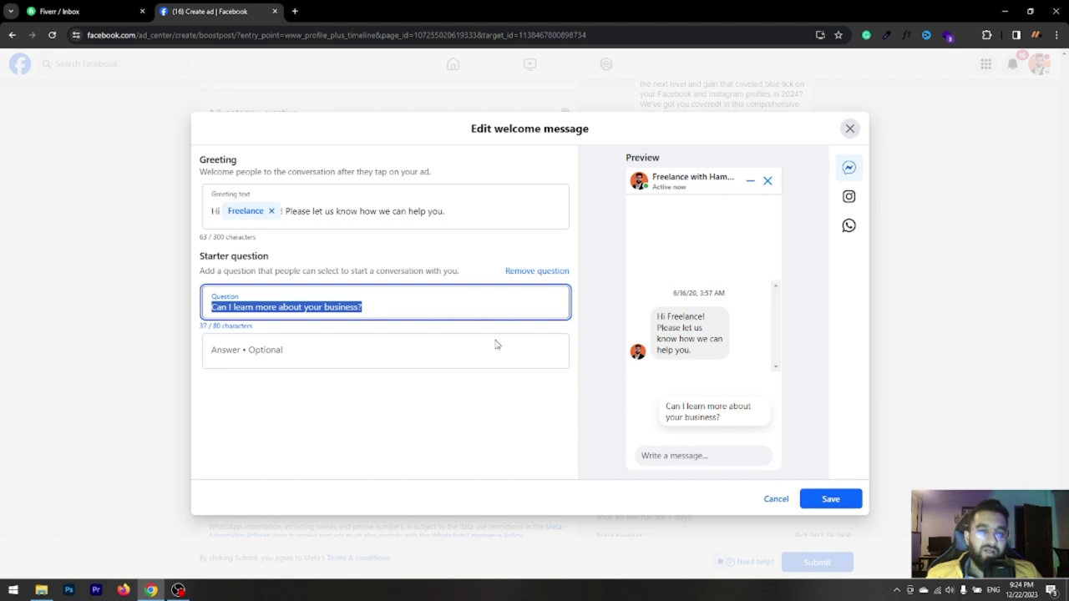
click(714, 421)
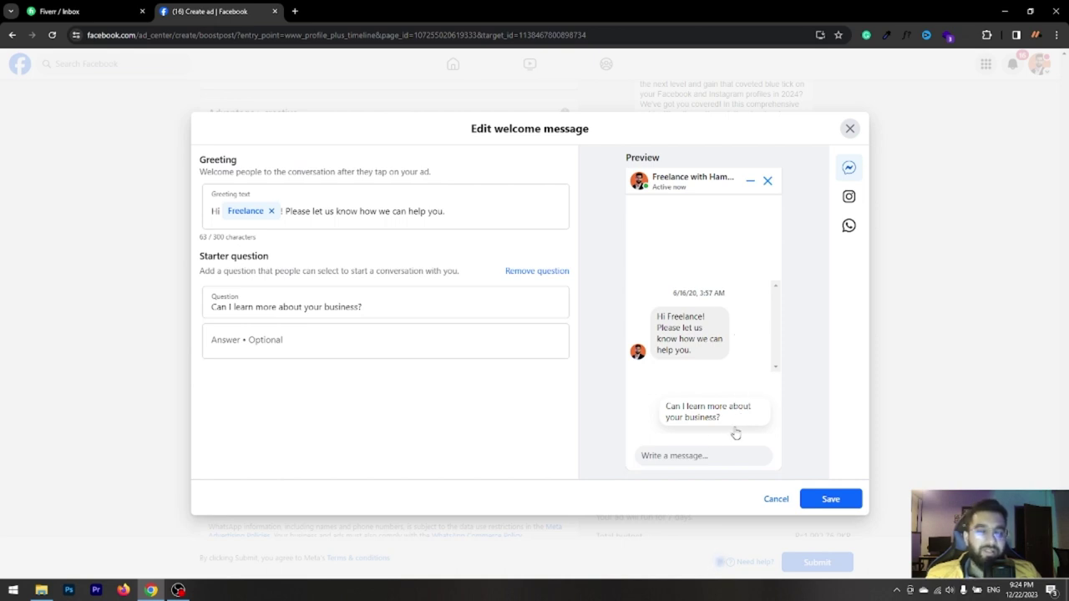
click(261, 340)
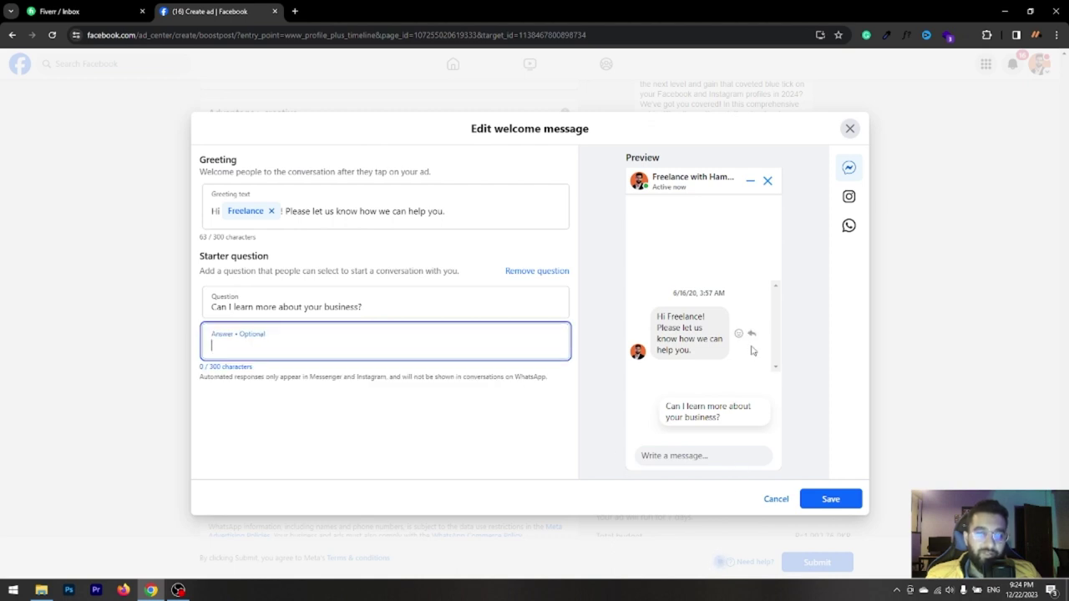
click(857, 132)
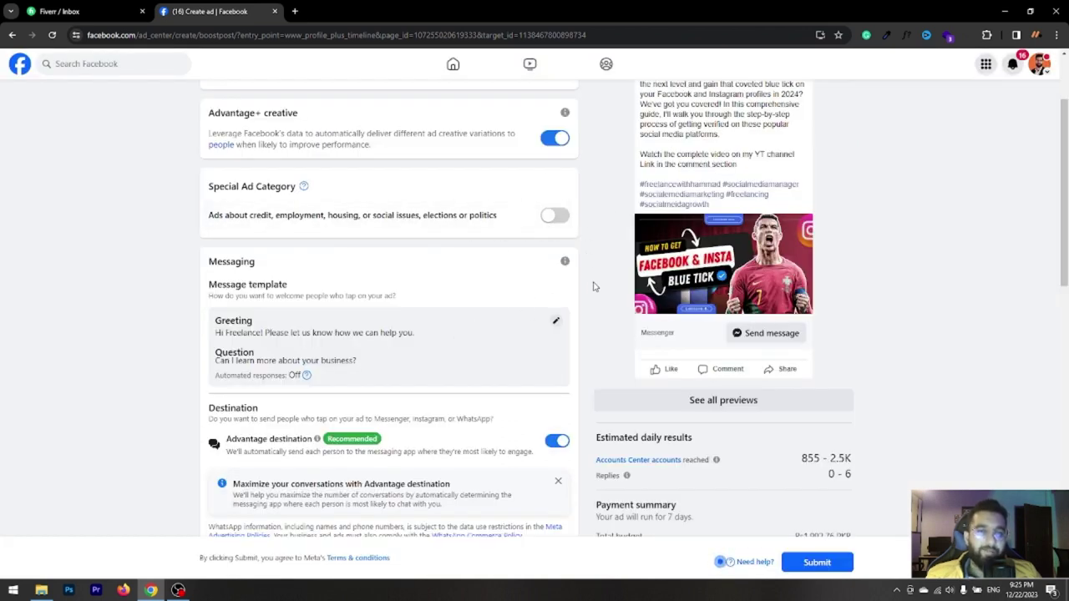
- Try the Social Issues, elections or politics category under Special Ad Category, and turn the special category off
scroll(592, 286, up, 2)
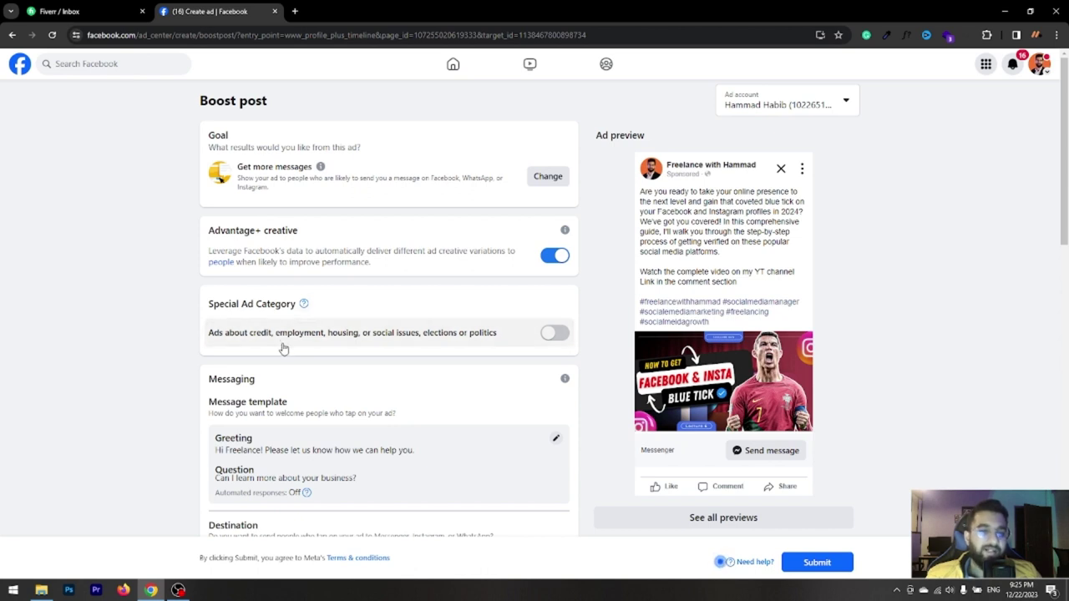
scroll(544, 334, down, 1)
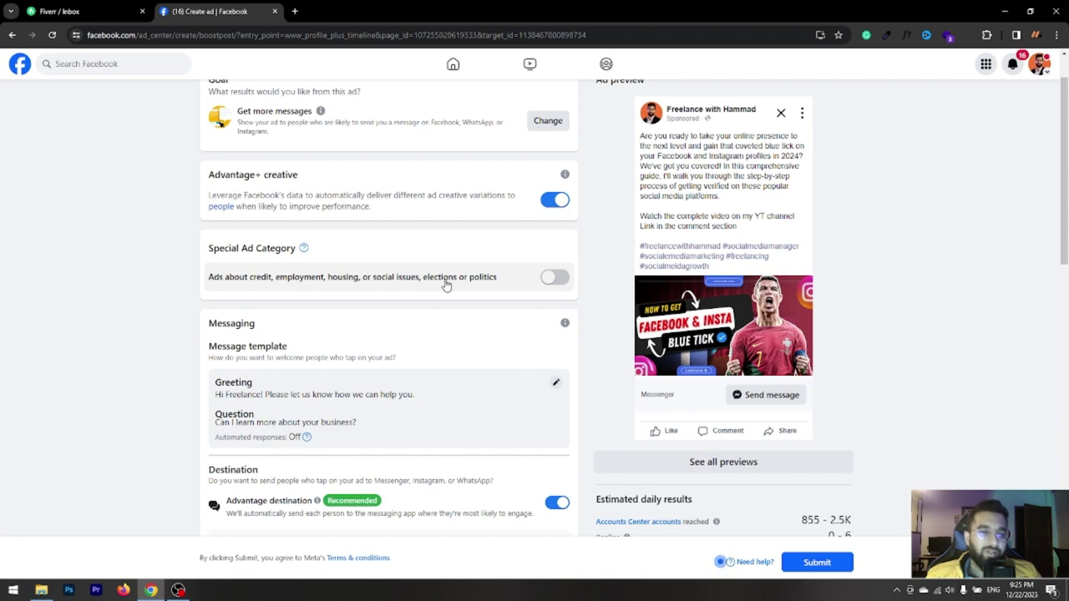
click(556, 279)
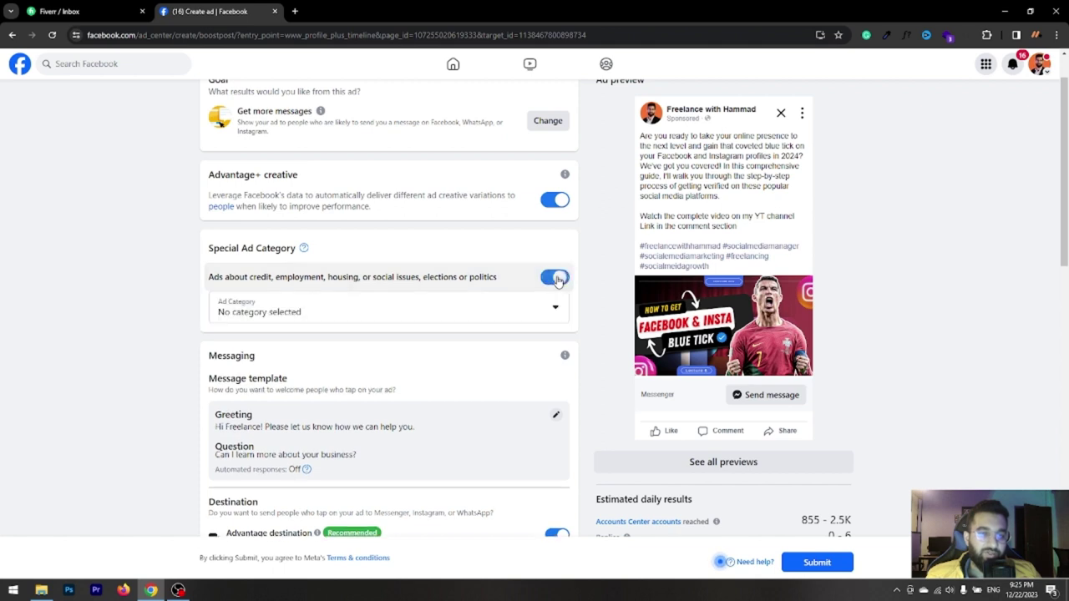
click(491, 313)
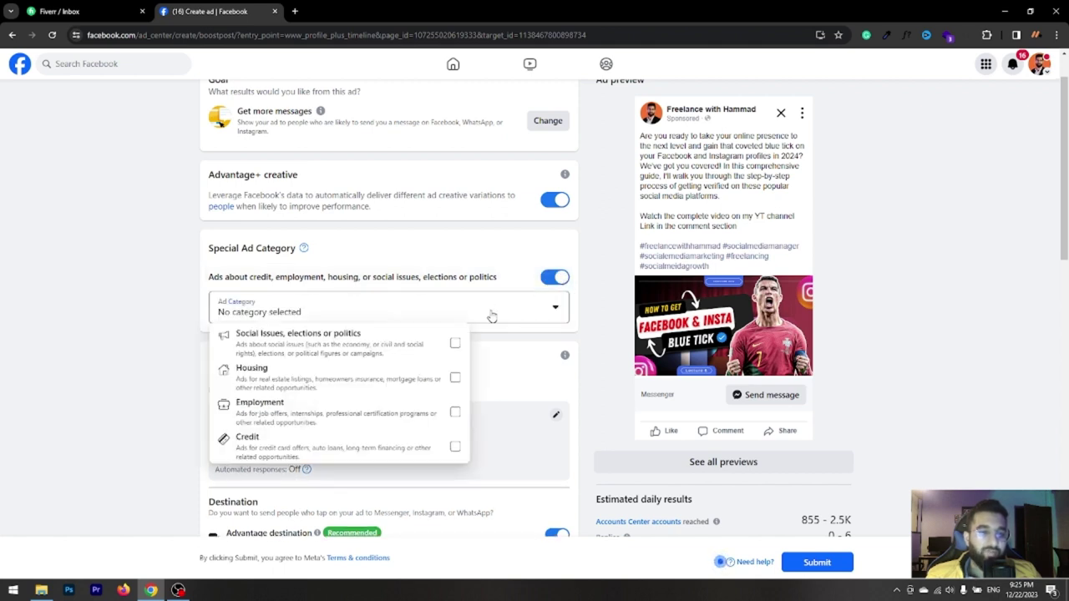
scroll(401, 399, down, 1)
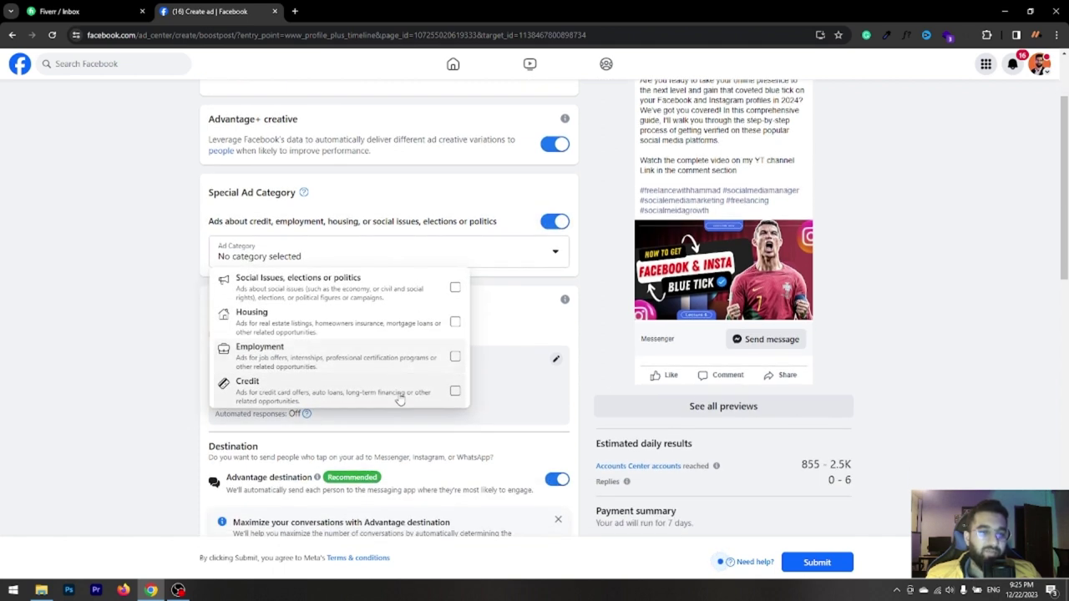
click(454, 289)
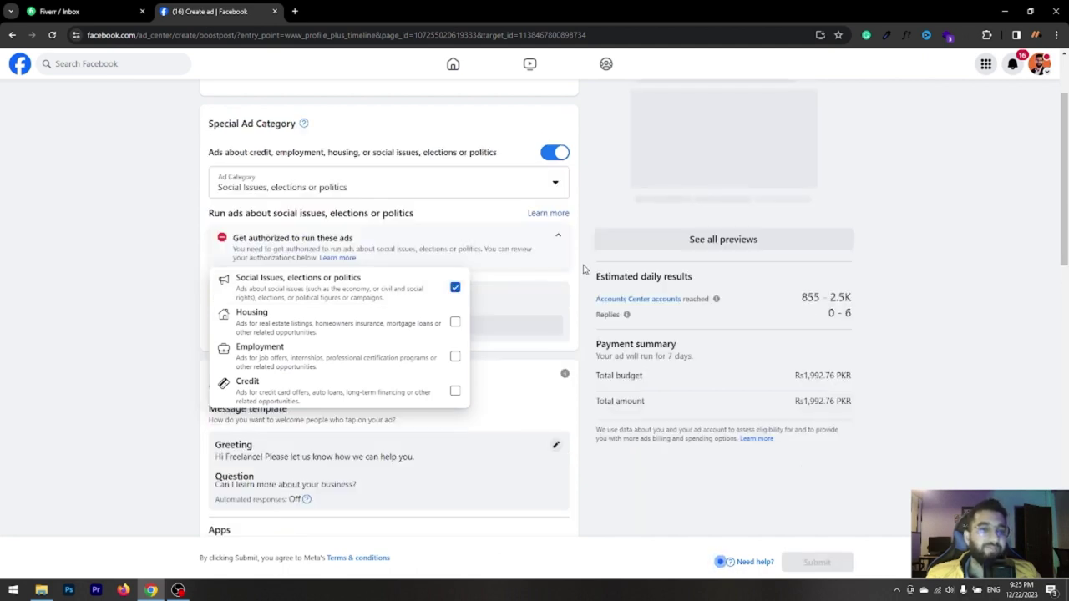
click(574, 286)
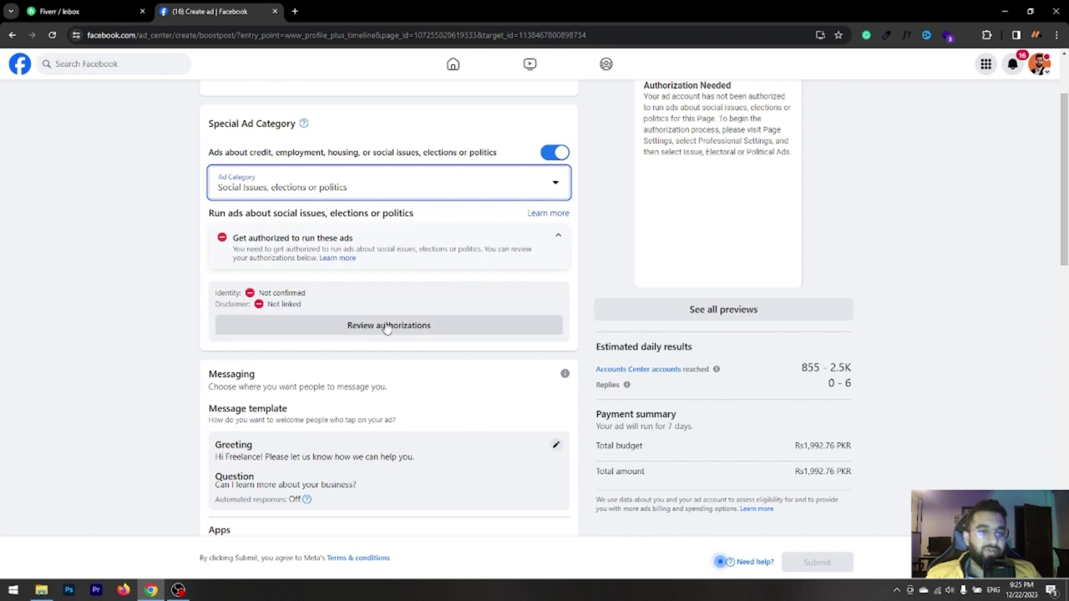
click(556, 153)
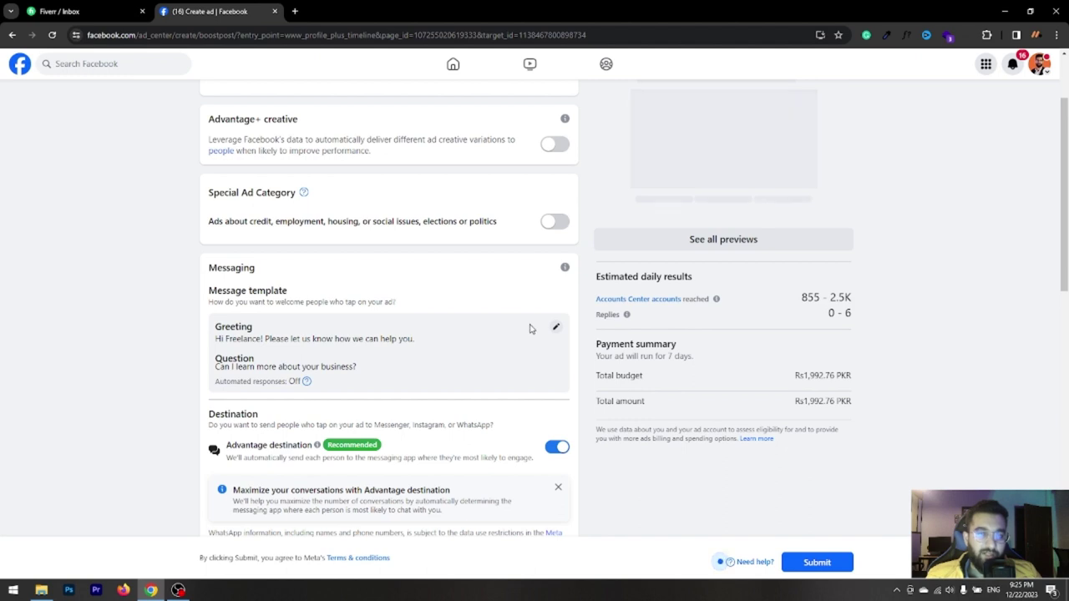
scroll(588, 296, up, 2)
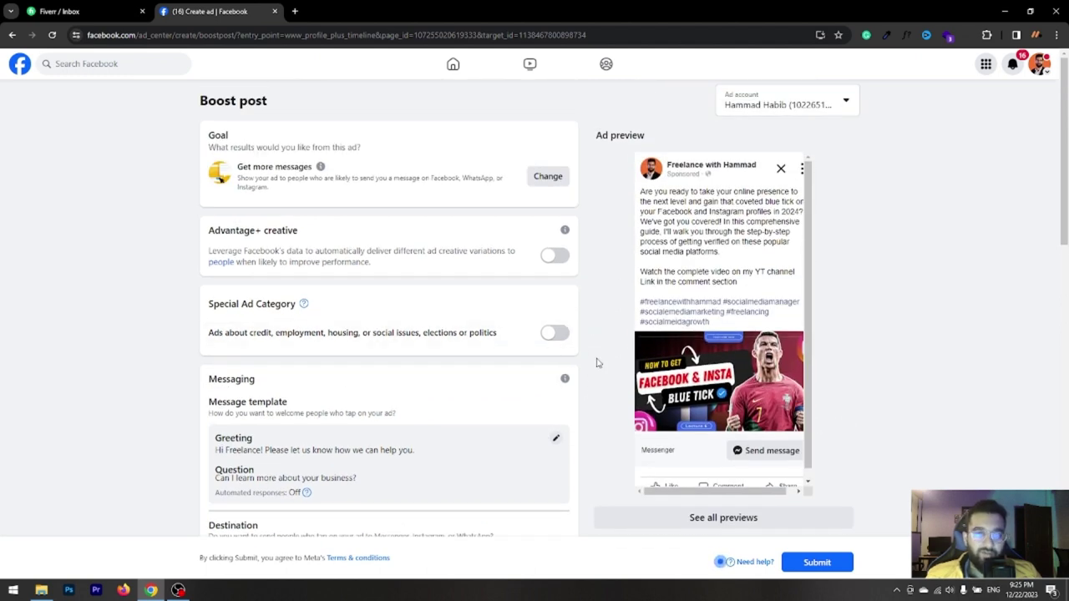
- Turn Advantage destination off and back on in the messaging settings
scroll(597, 362, down, 2)
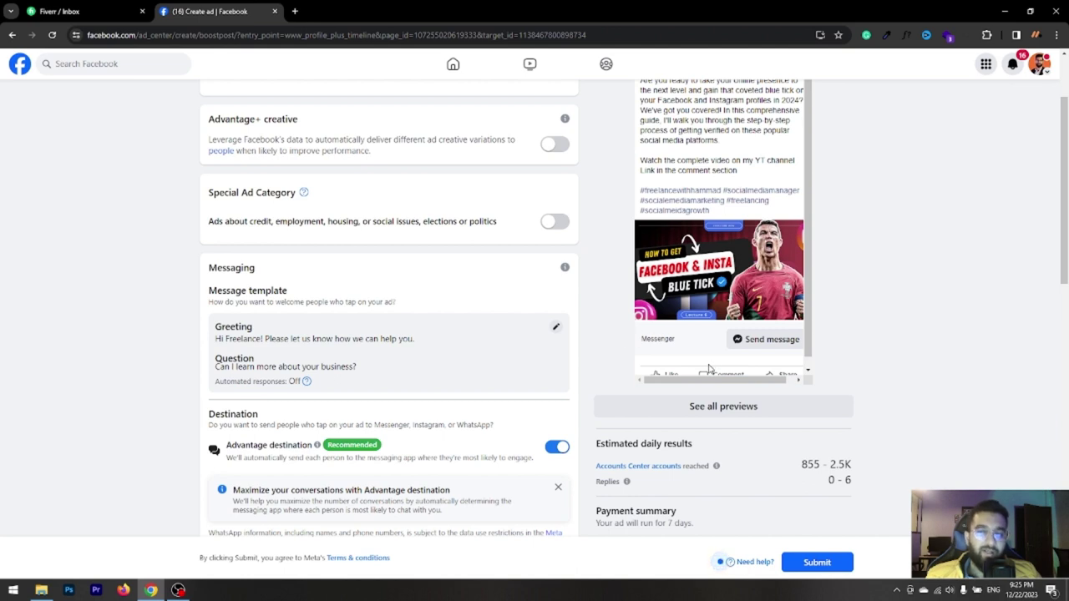
scroll(709, 367, down, 1)
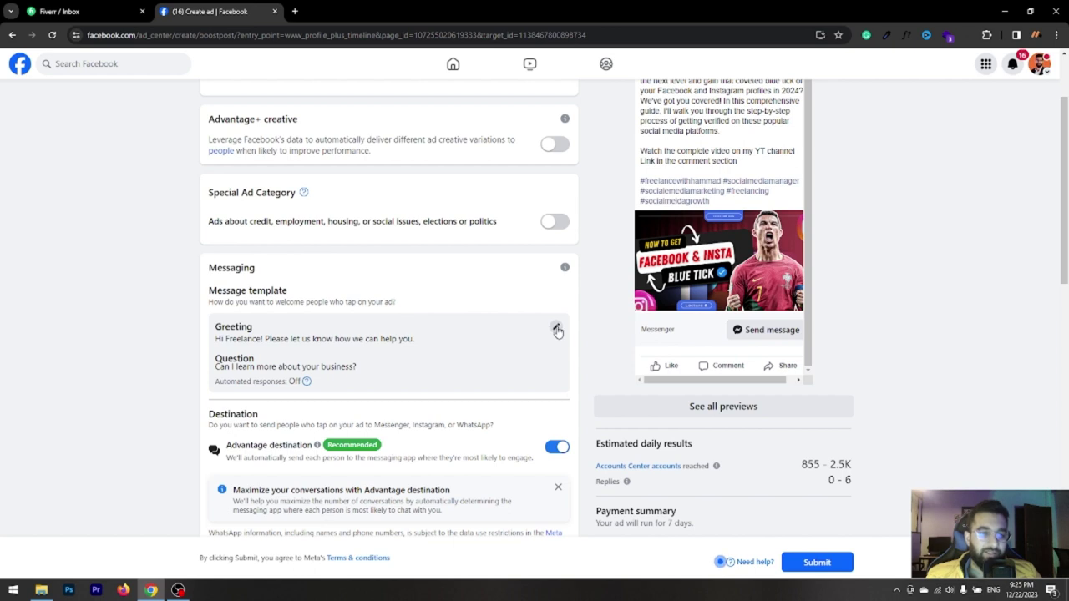
scroll(534, 357, down, 1)
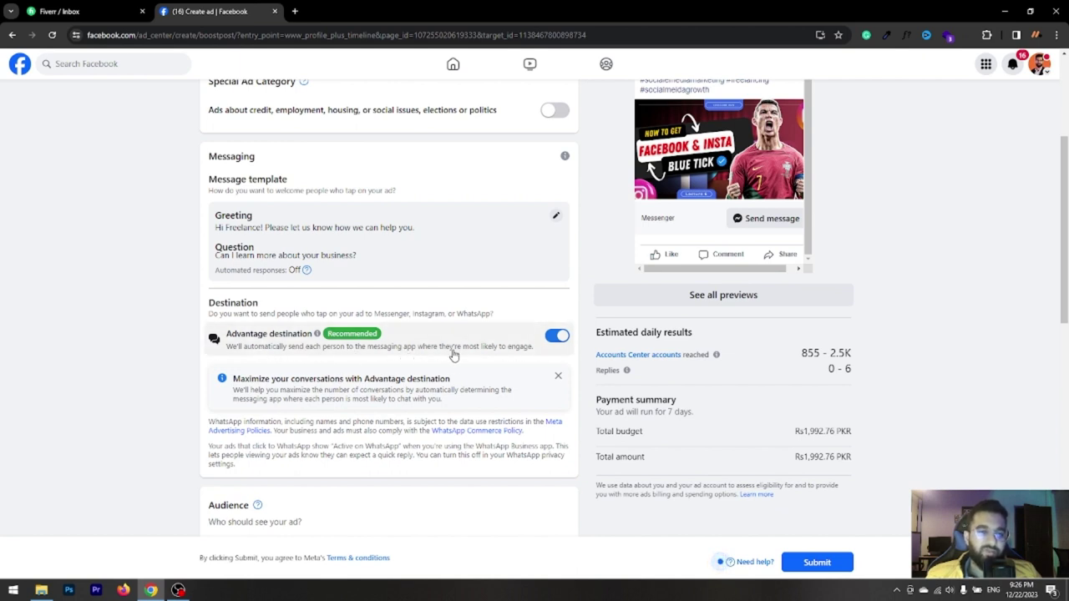
click(558, 337)
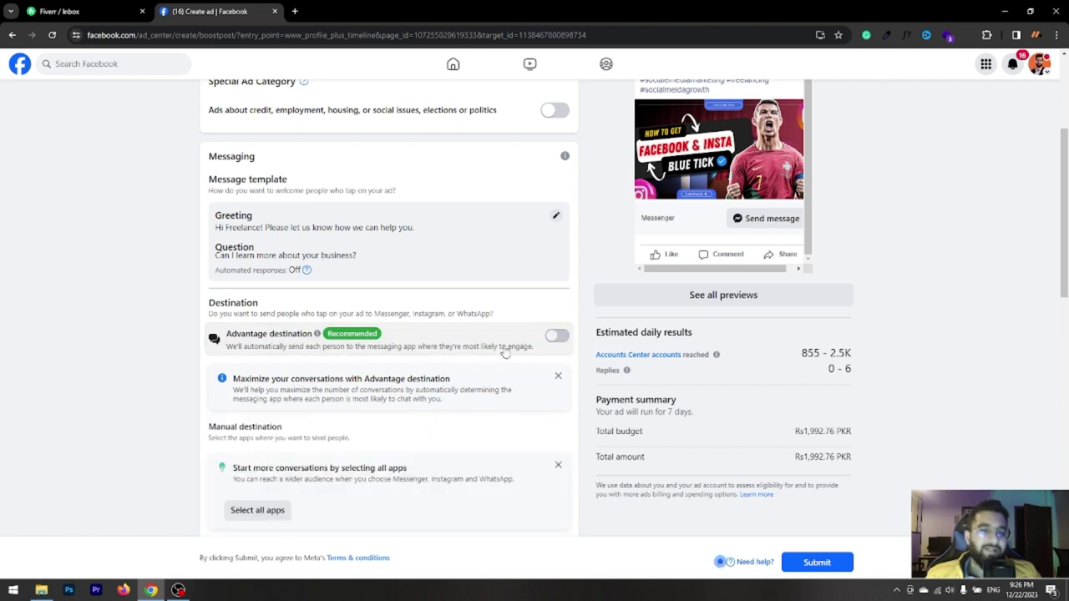
click(565, 337)
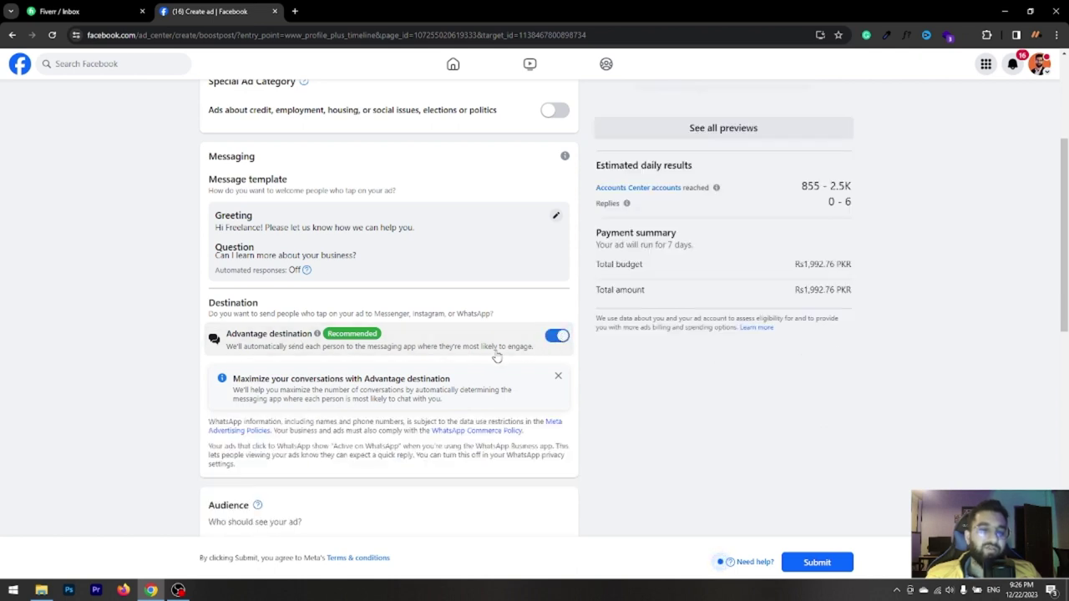
- Disable Advantage destination to inspect the manual destination apps, and re-enable it
scroll(468, 348, up, 1)
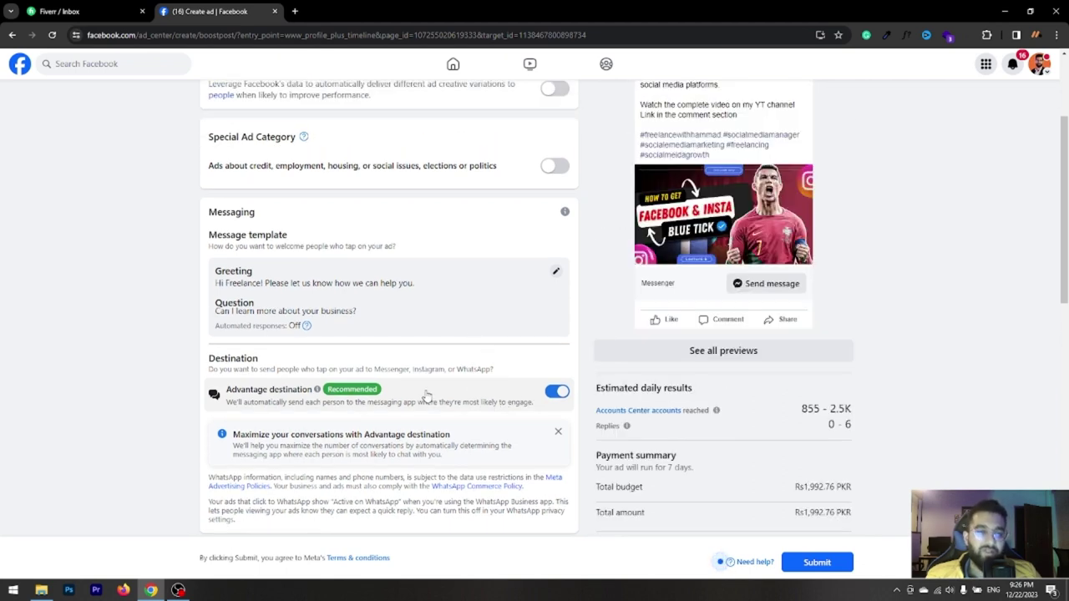
click(558, 392)
scroll(559, 384, down, 2)
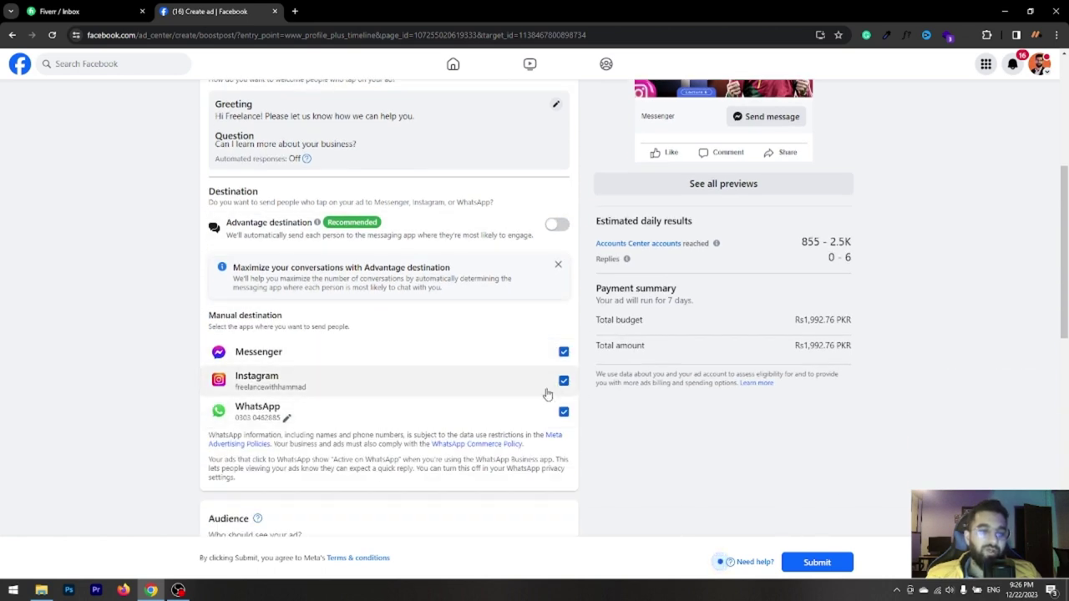
scroll(543, 394, up, 2)
scroll(522, 399, up, 1)
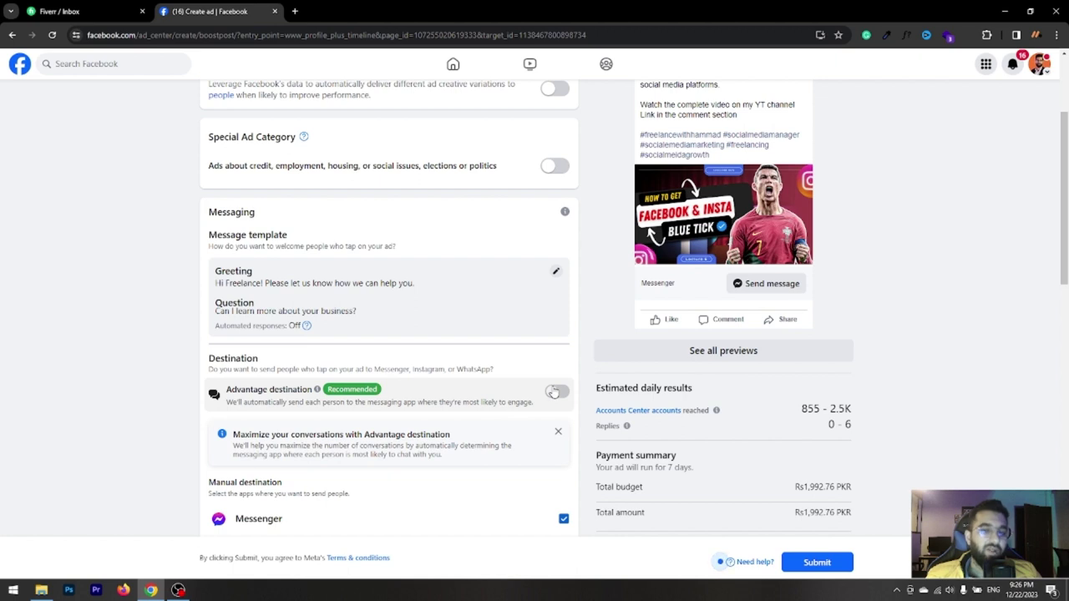
scroll(535, 475, down, 2)
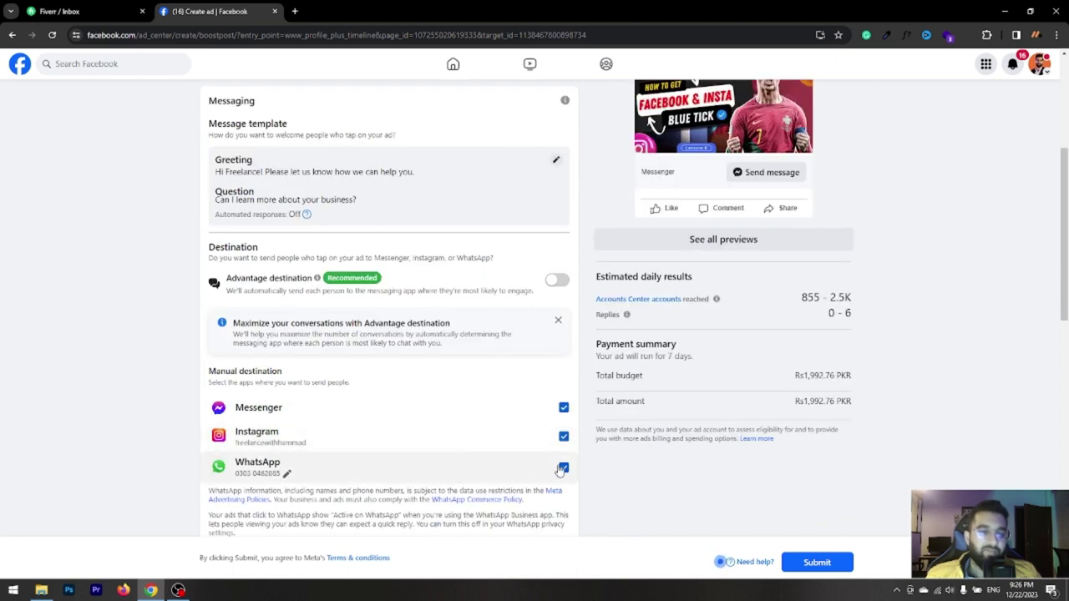
click(557, 281)
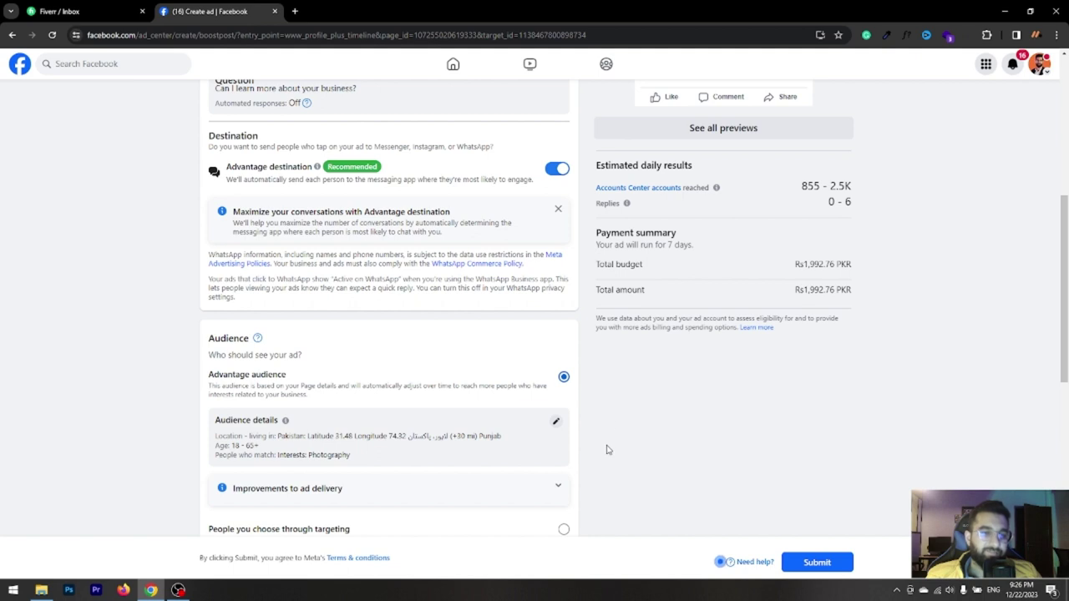
- Open the Advantage audience details for editing and set the target gender to Women
scroll(606, 446, down, 2)
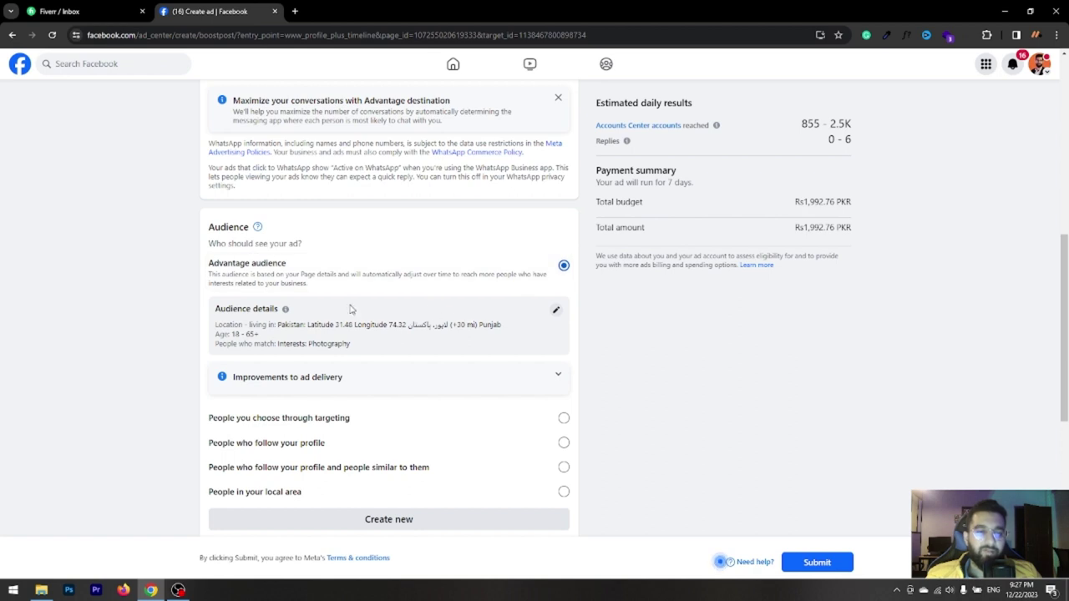
click(556, 311)
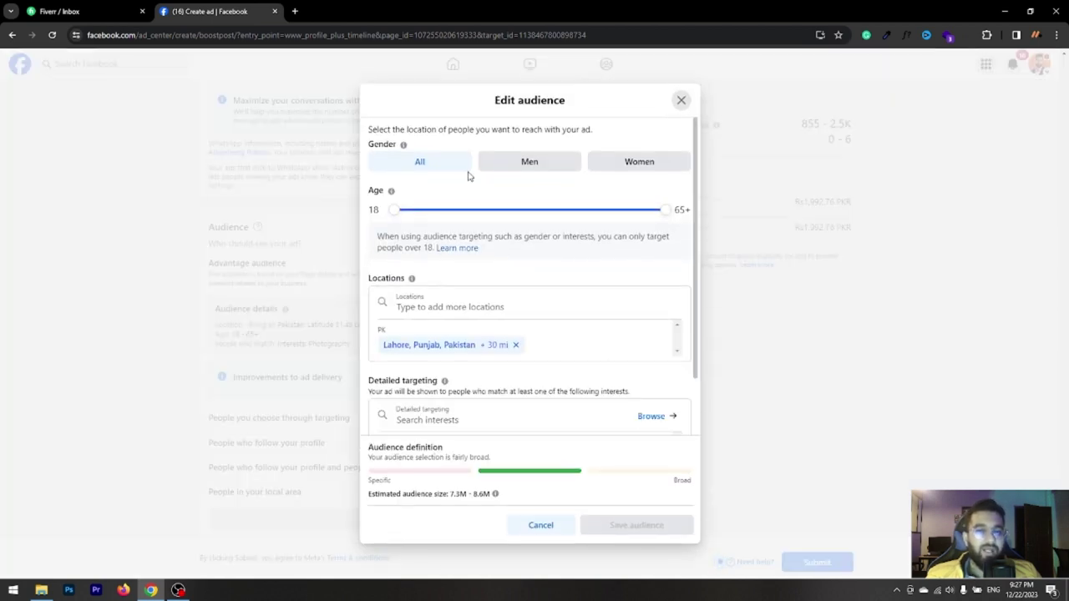
click(423, 163)
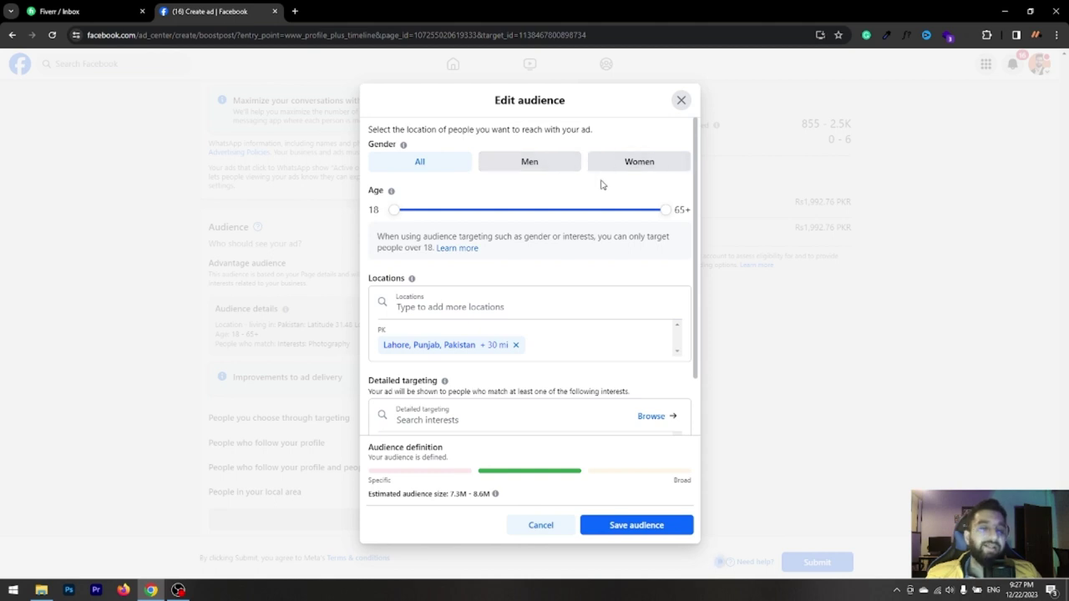
click(639, 167)
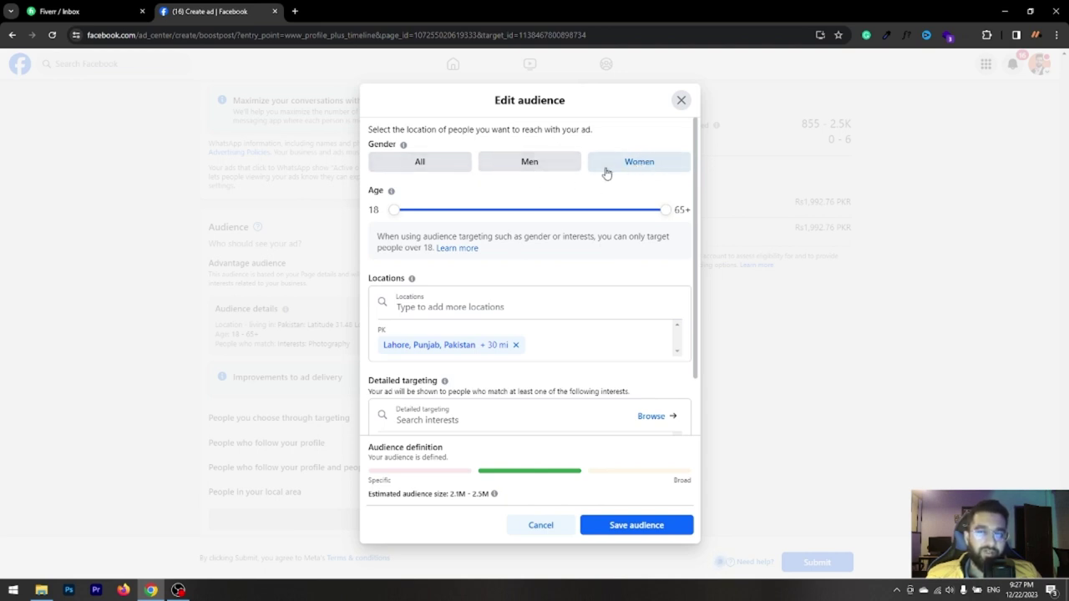
- Set the Advantage audience's gender to Men and its age range to 18–55
click(529, 167)
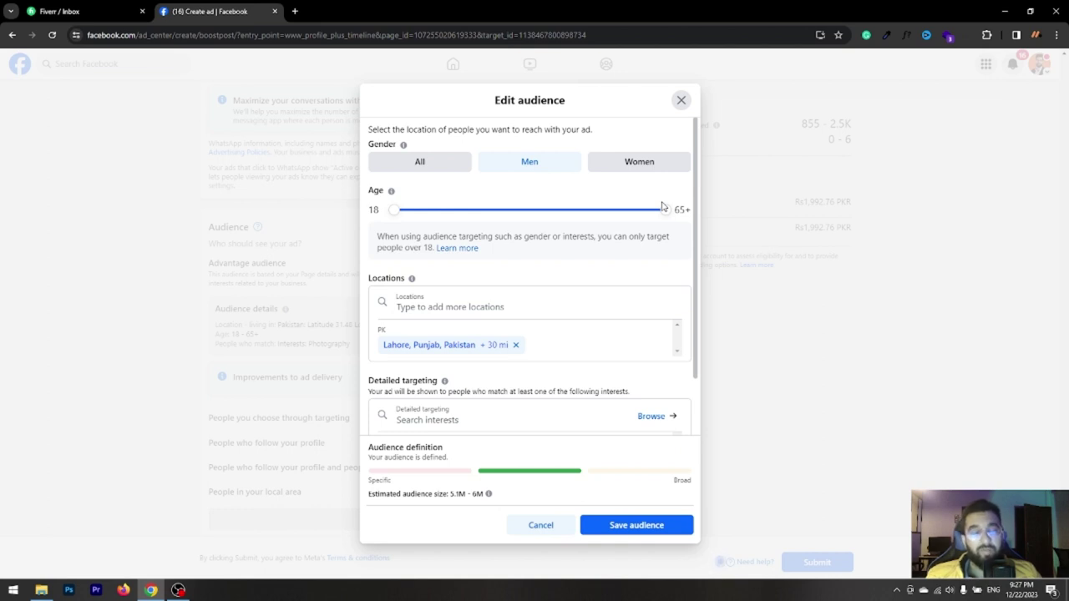
drag(662, 206, 613, 223)
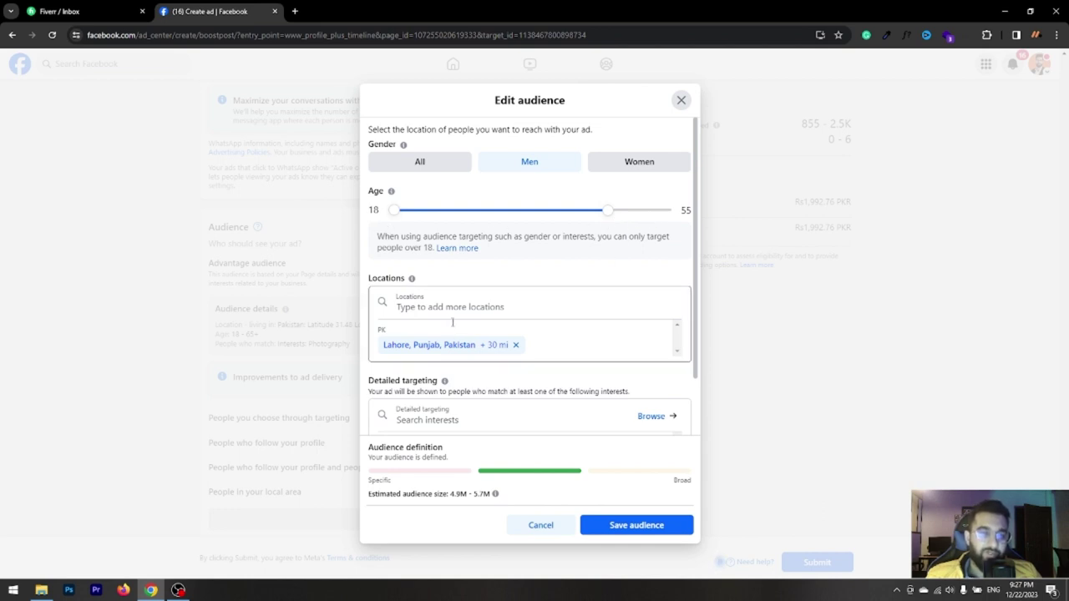
- Review the audience's location map, detailed targeting and estimated size, and save the audience
click(428, 309)
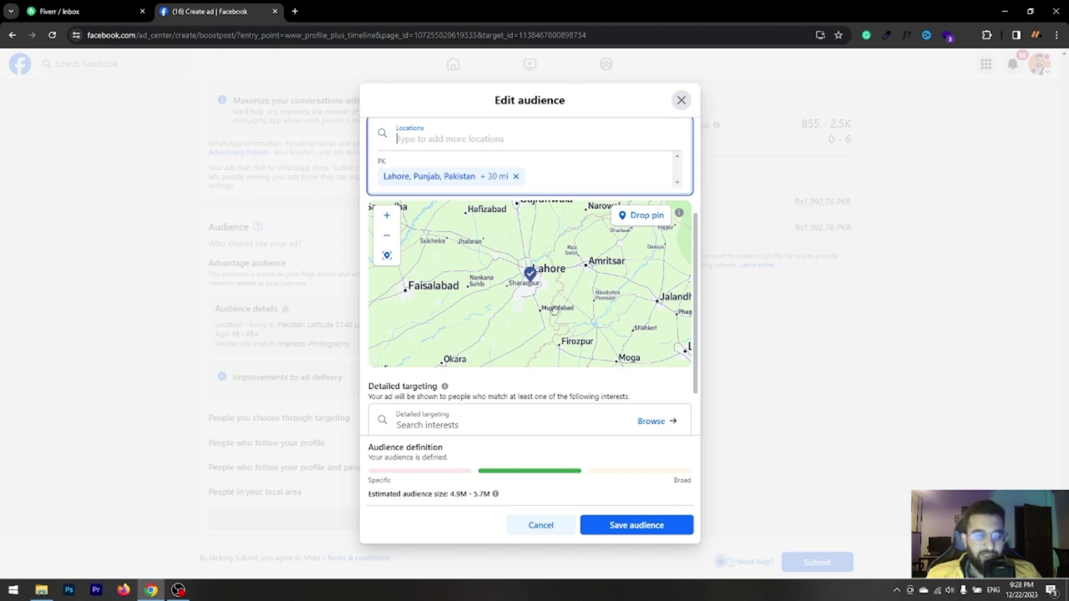
scroll(555, 313, down, 2)
scroll(556, 321, up, 2)
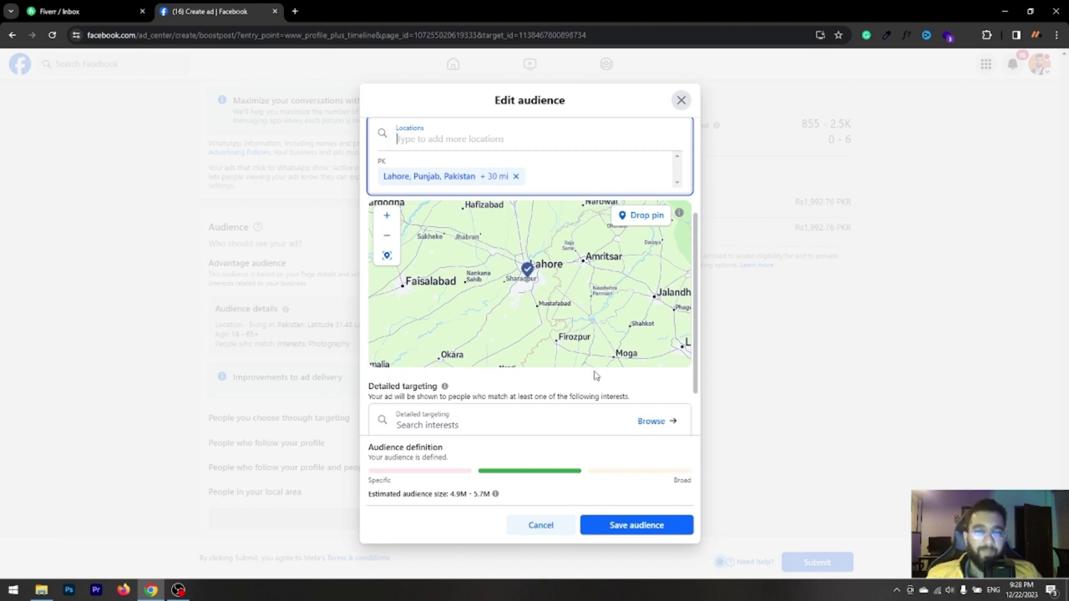
scroll(594, 323, down, 2)
scroll(546, 408, down, 1)
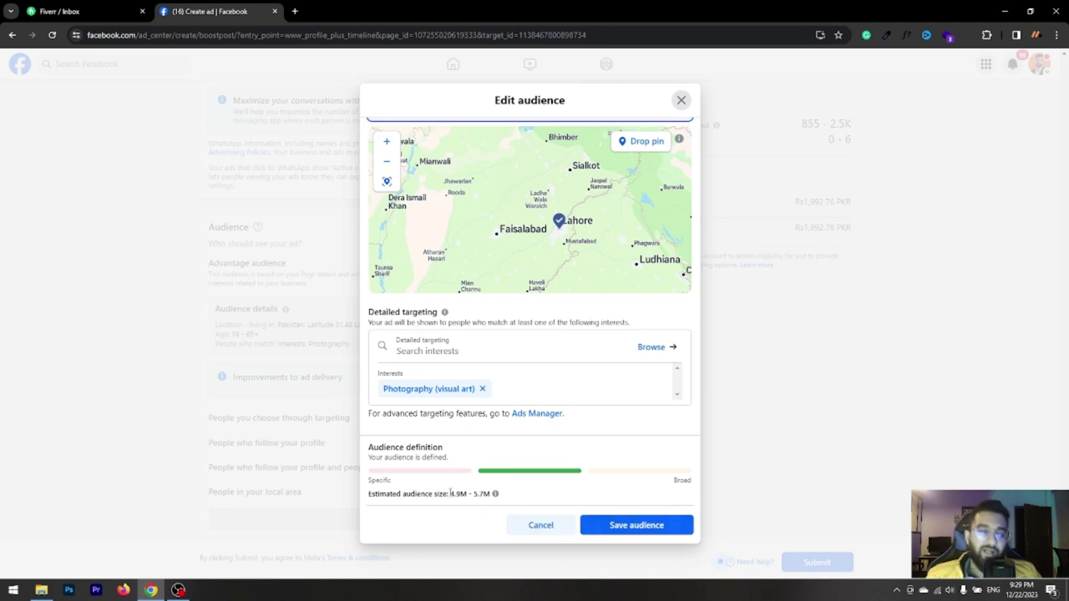
drag(450, 494, 489, 495)
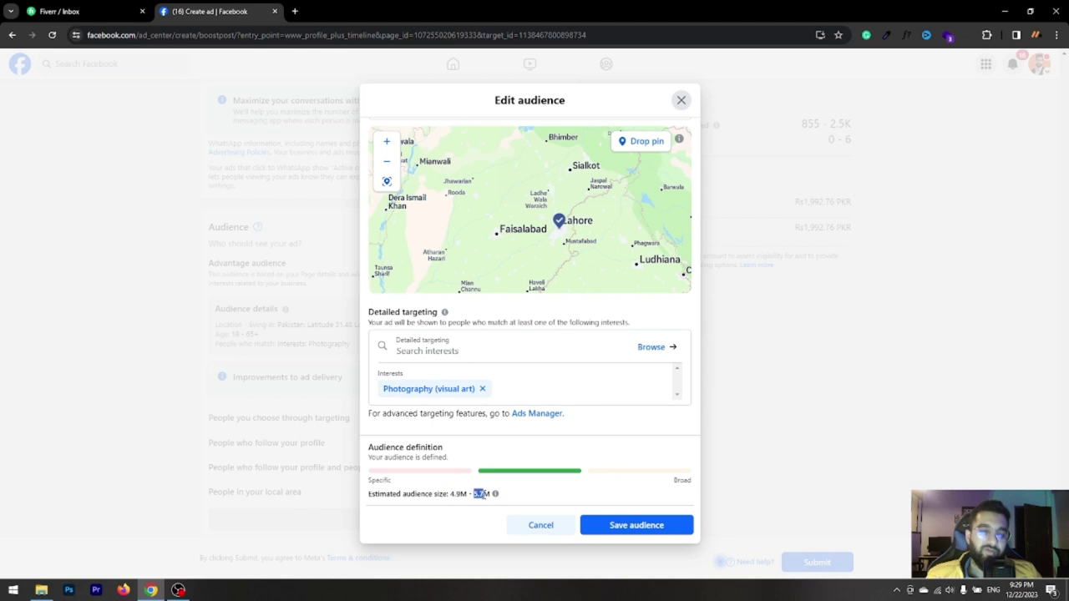
click(640, 527)
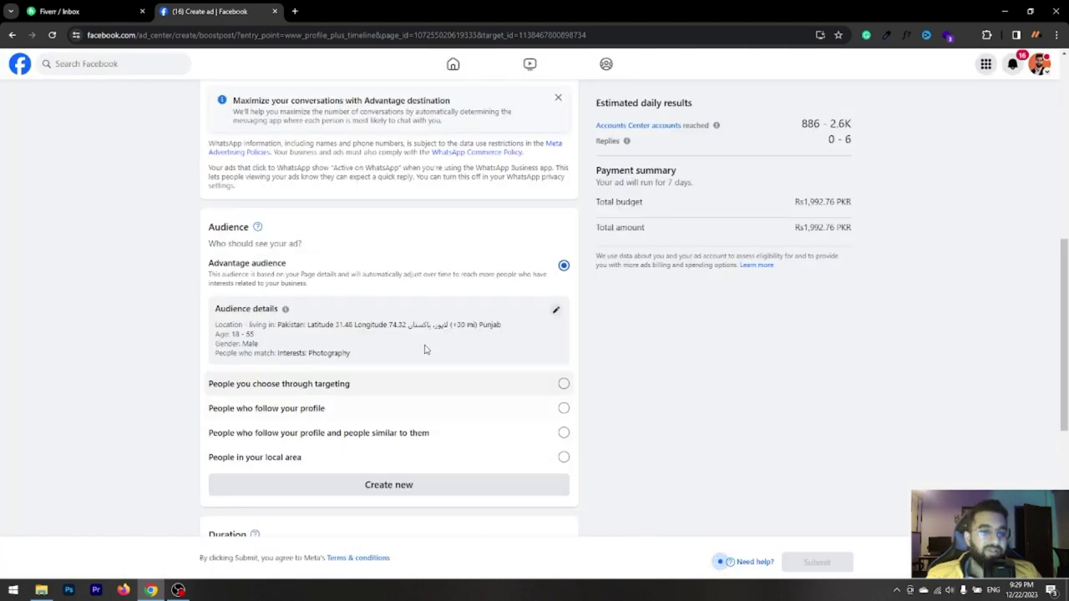
- Expand the Improvements to ad delivery note under the audience details to read it, and collapse it again
scroll(606, 421, down, 3)
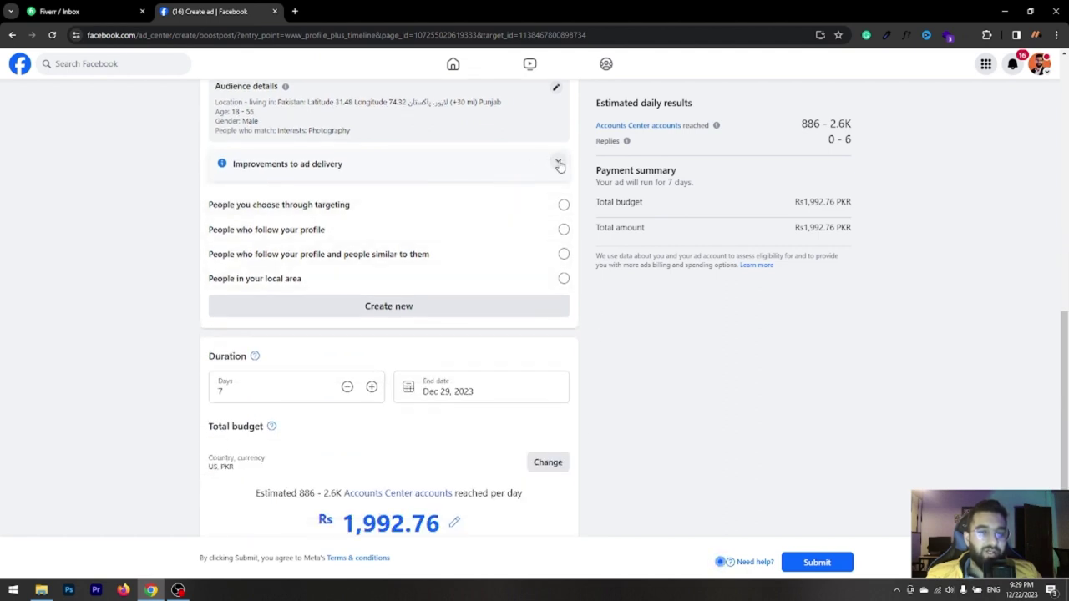
click(559, 163)
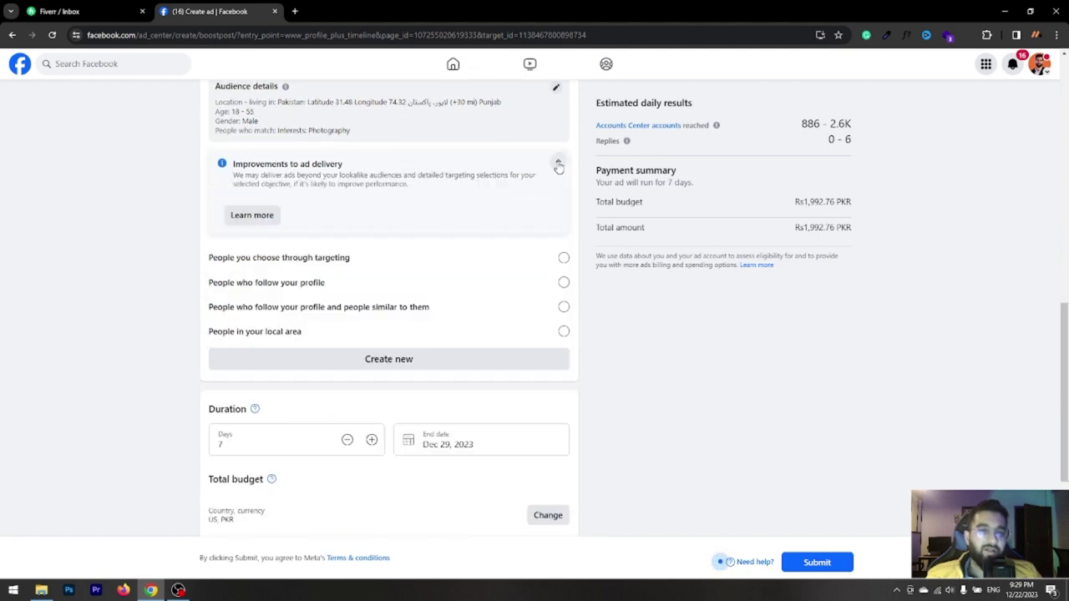
click(559, 163)
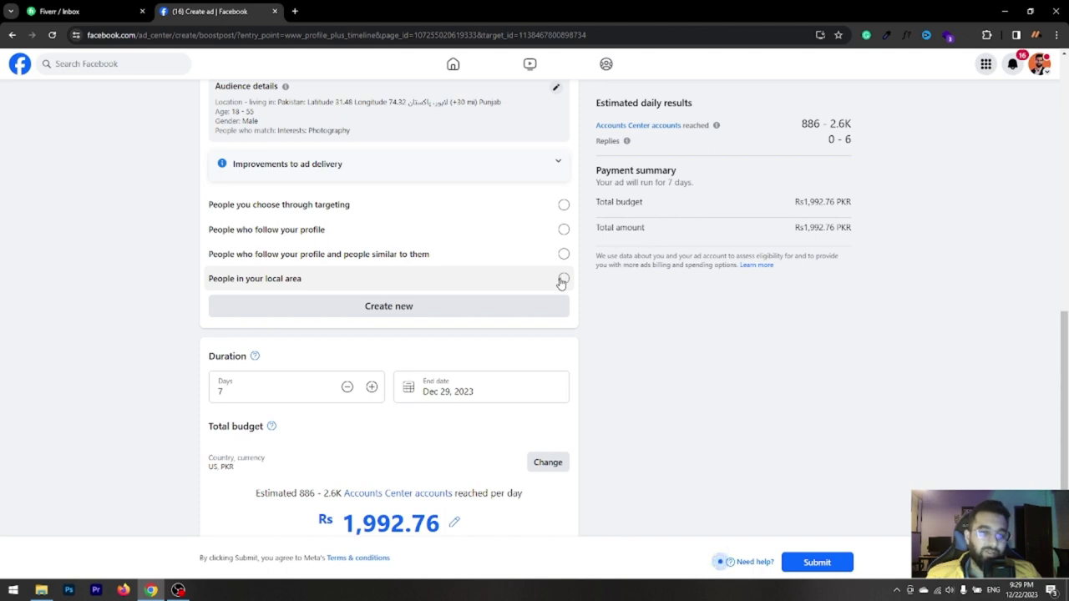
- Try the audiences chosen through targeting, people who follow your profile, and followers plus people similar to them
scroll(543, 262, up, 1)
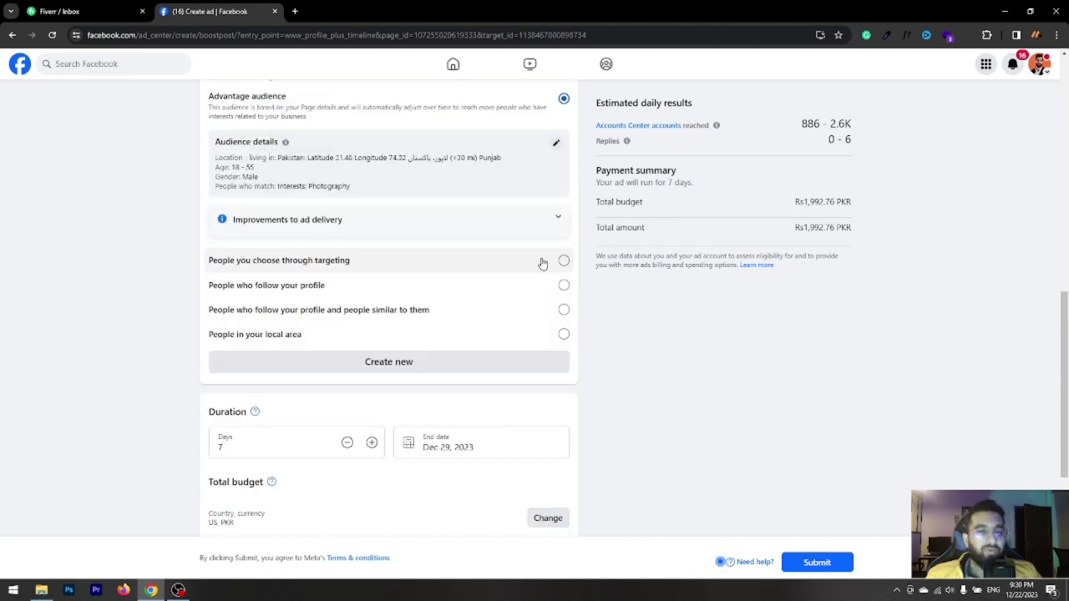
click(564, 261)
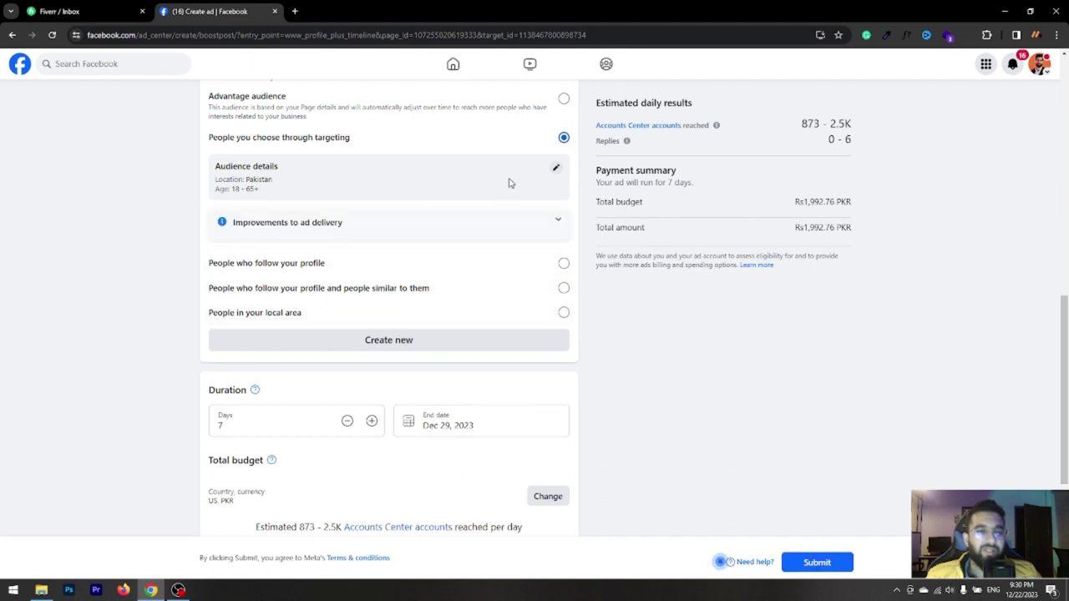
click(564, 264)
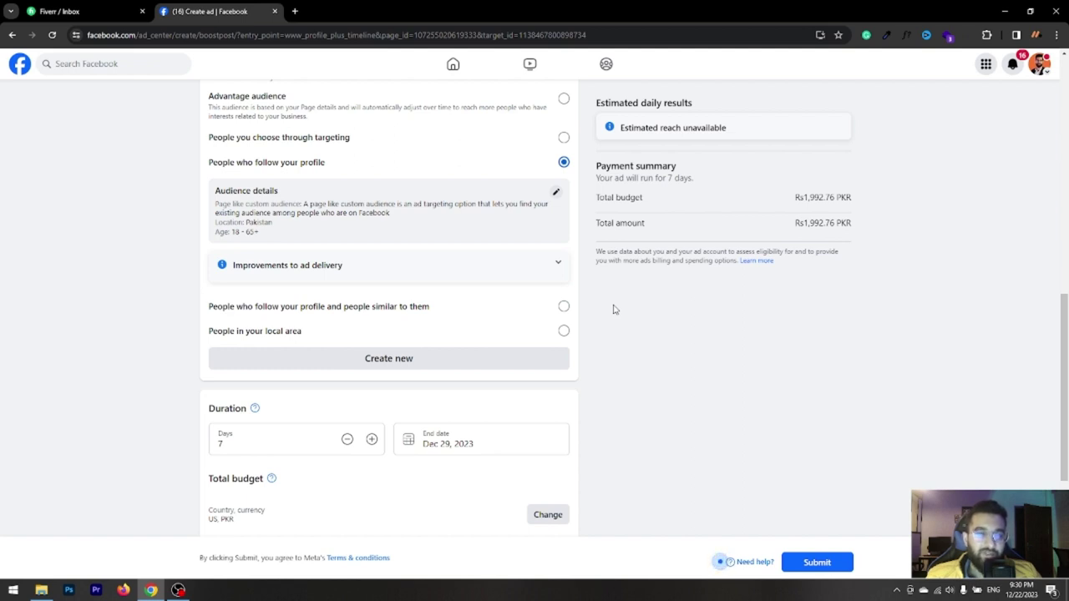
click(562, 307)
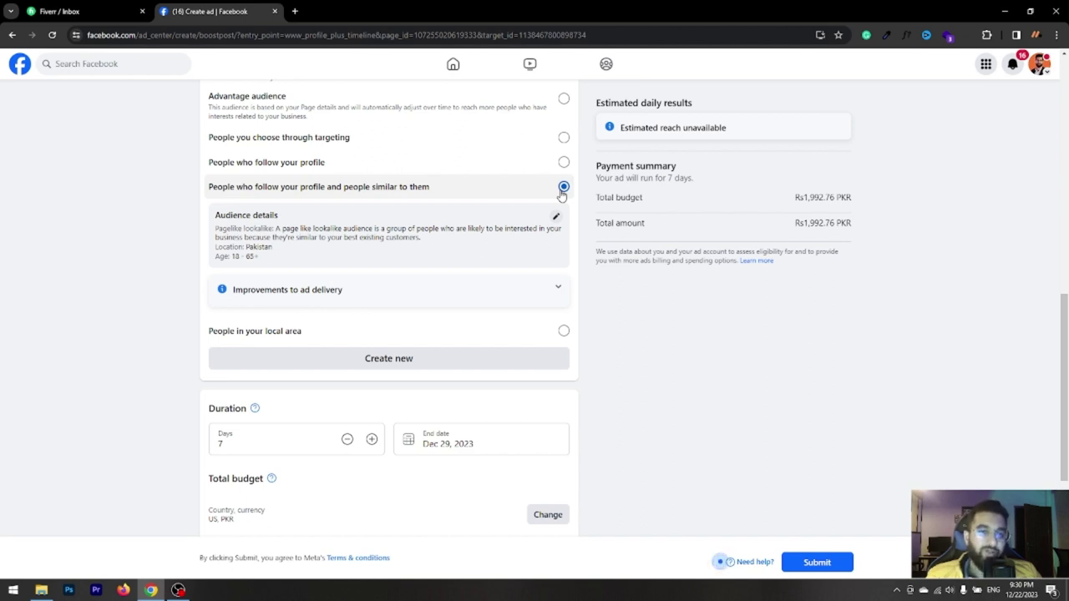
- Choose People in your local area as the audience and set the radius around Lahore to 5 mi
click(564, 332)
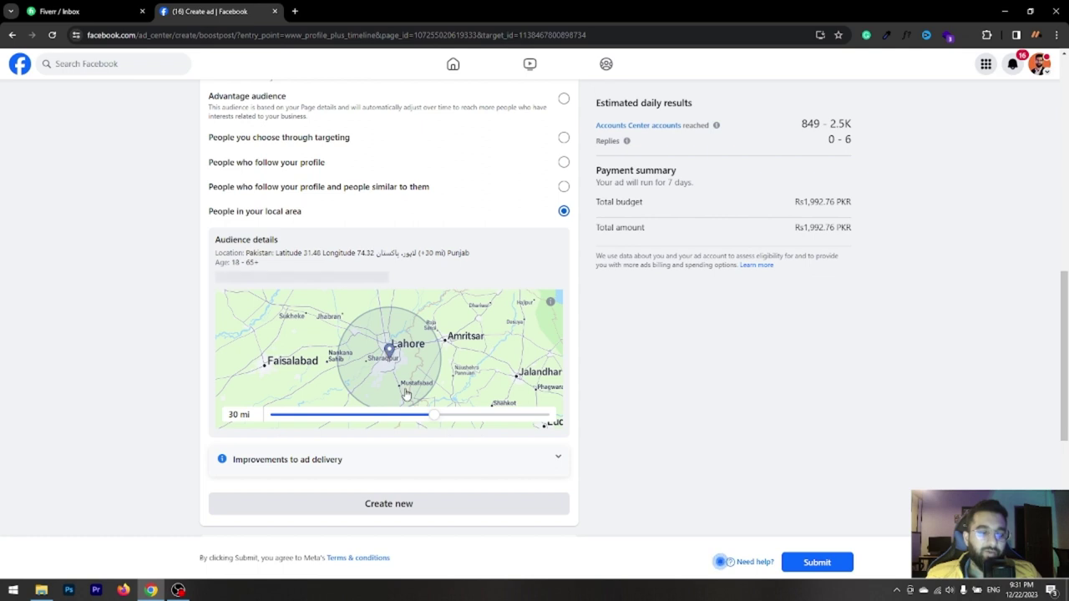
drag(436, 415, 264, 415)
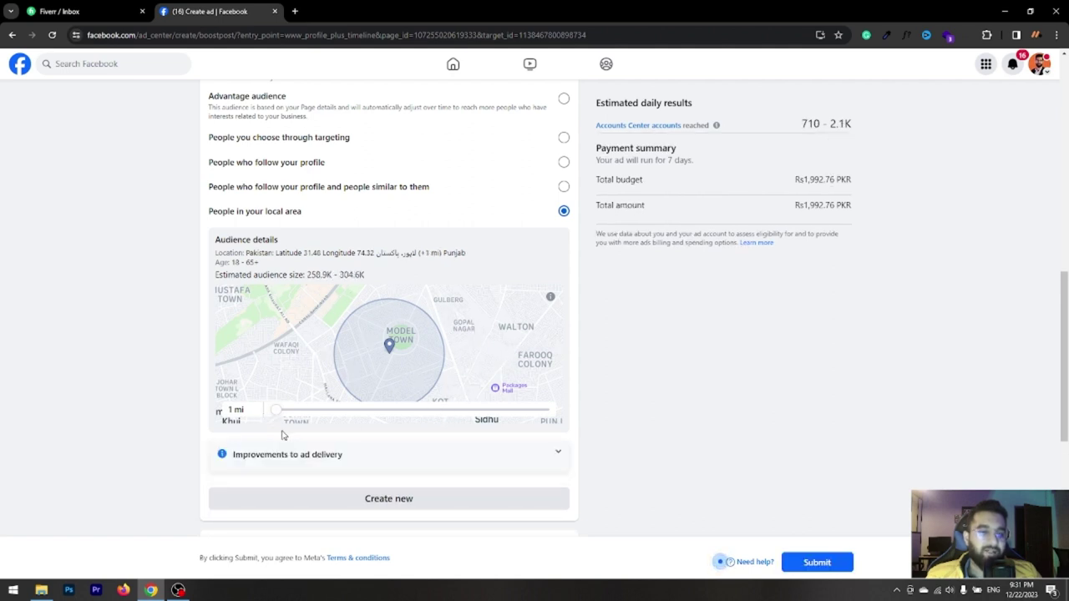
drag(277, 419, 292, 419)
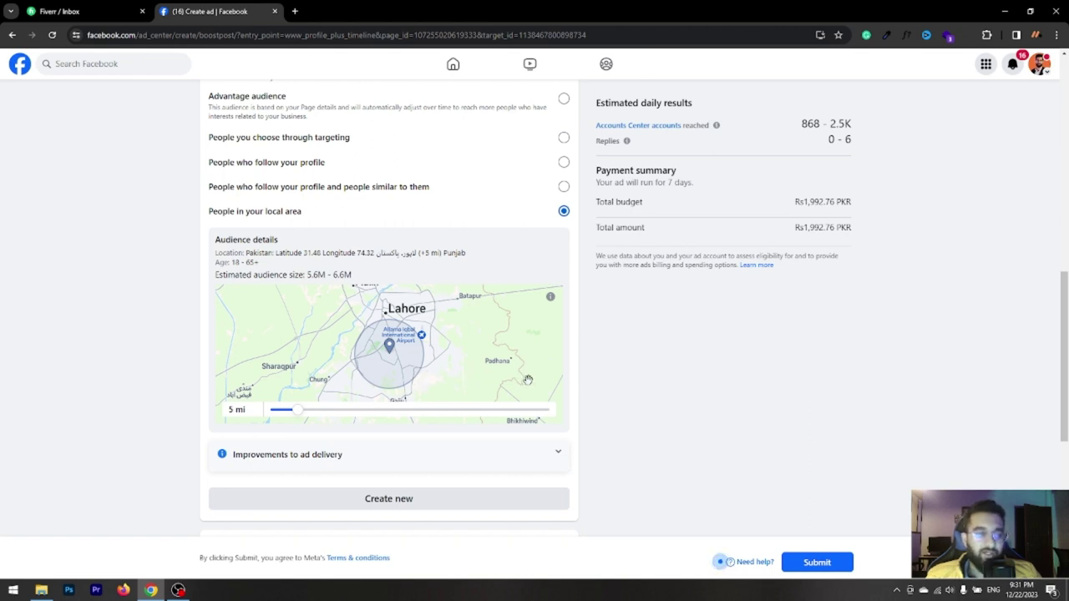
- Set the ad duration to 5 days
scroll(582, 413, down, 1)
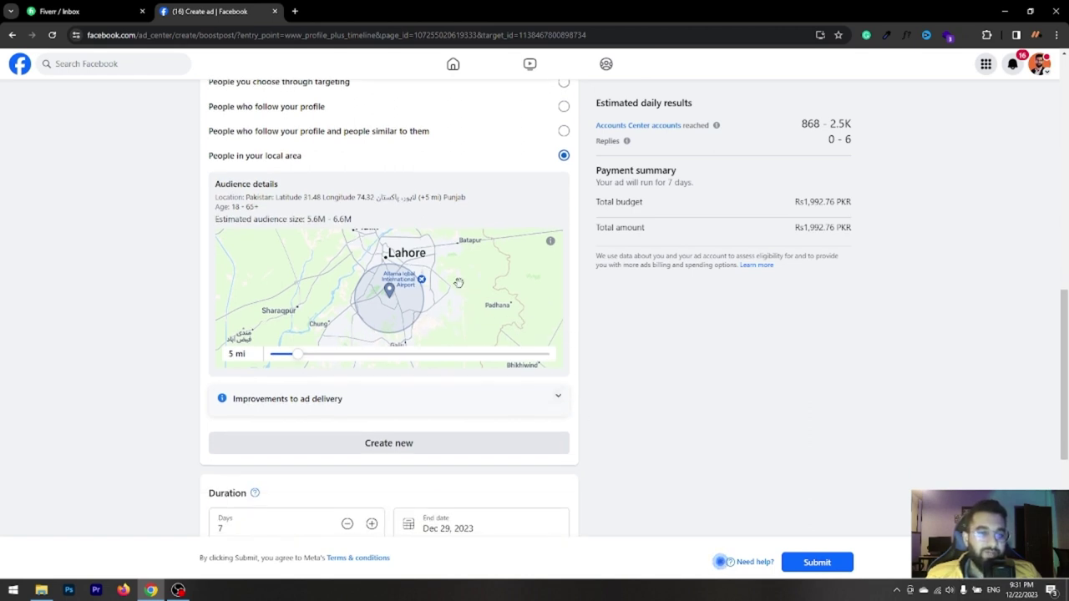
scroll(591, 388, down, 2)
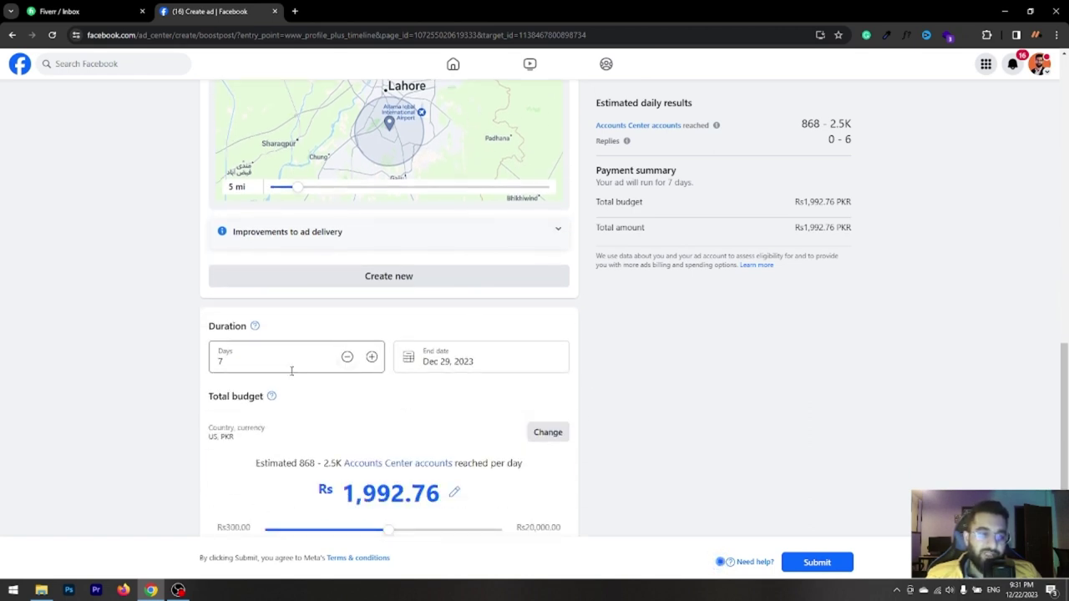
click(372, 357)
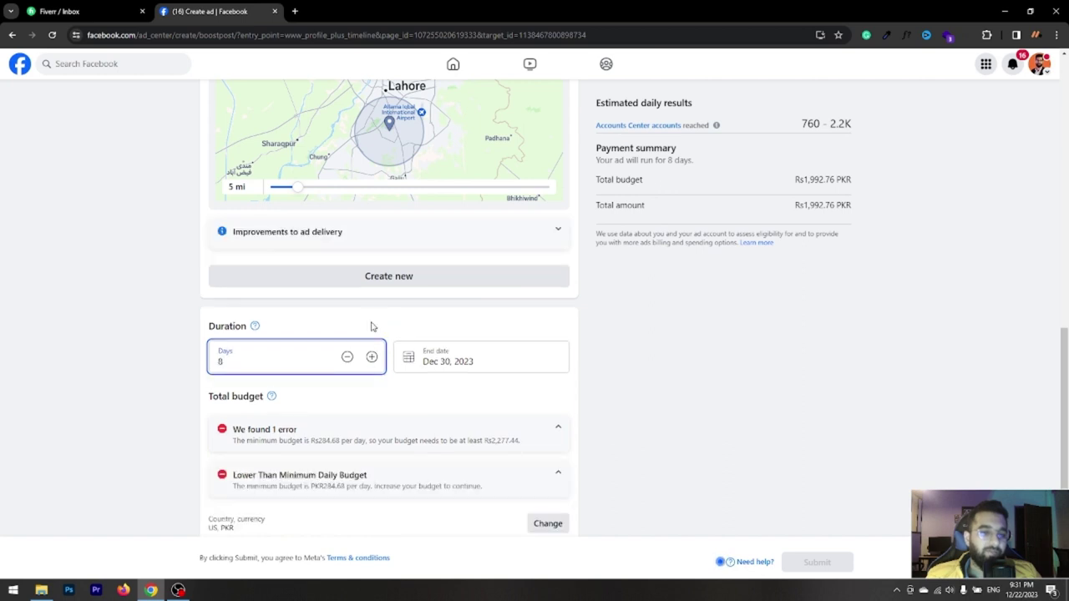
click(370, 356)
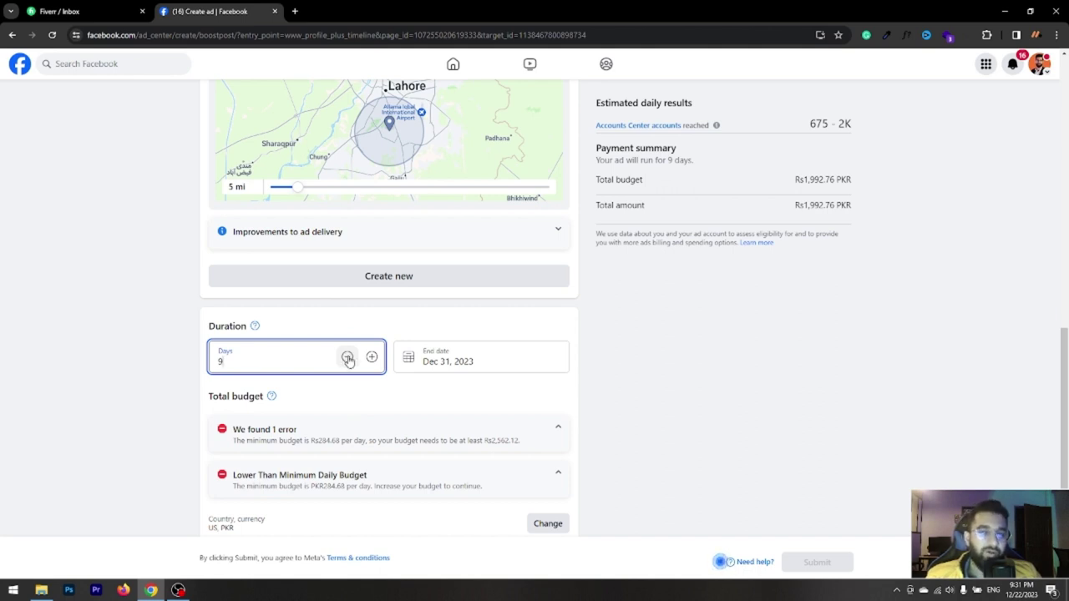
click(348, 358)
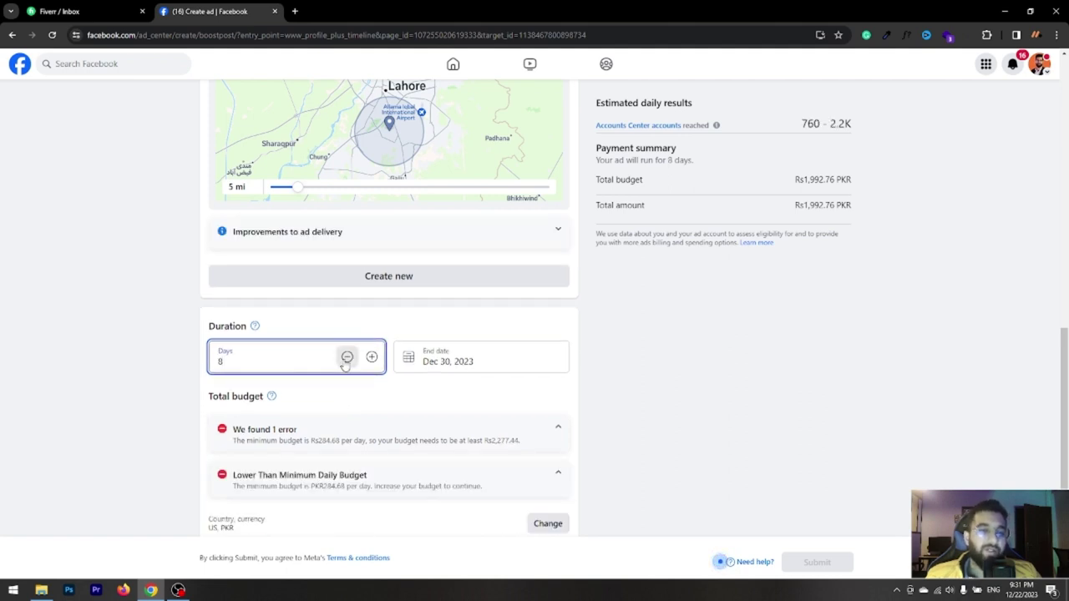
click(347, 357)
click(348, 314)
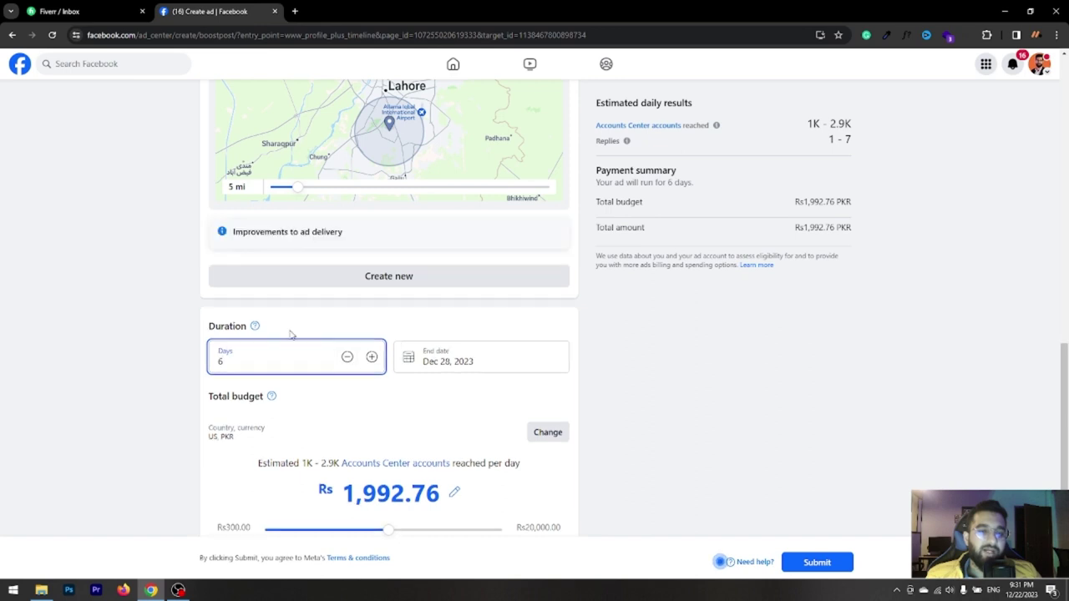
click(347, 358)
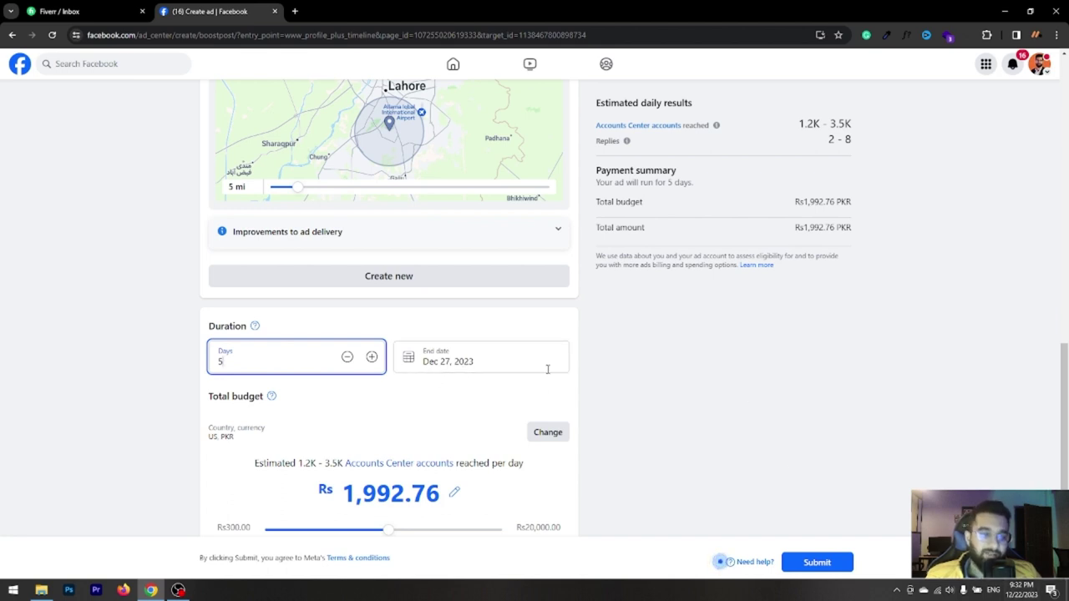
- Set the total budget to Rs 2,500.00
scroll(631, 404, down, 1)
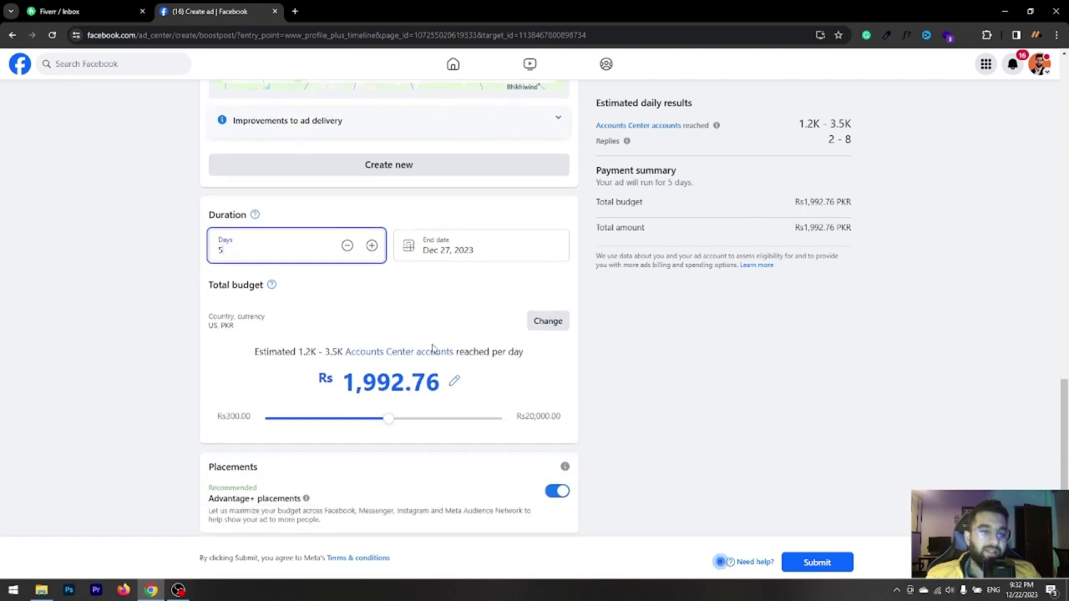
click(453, 381)
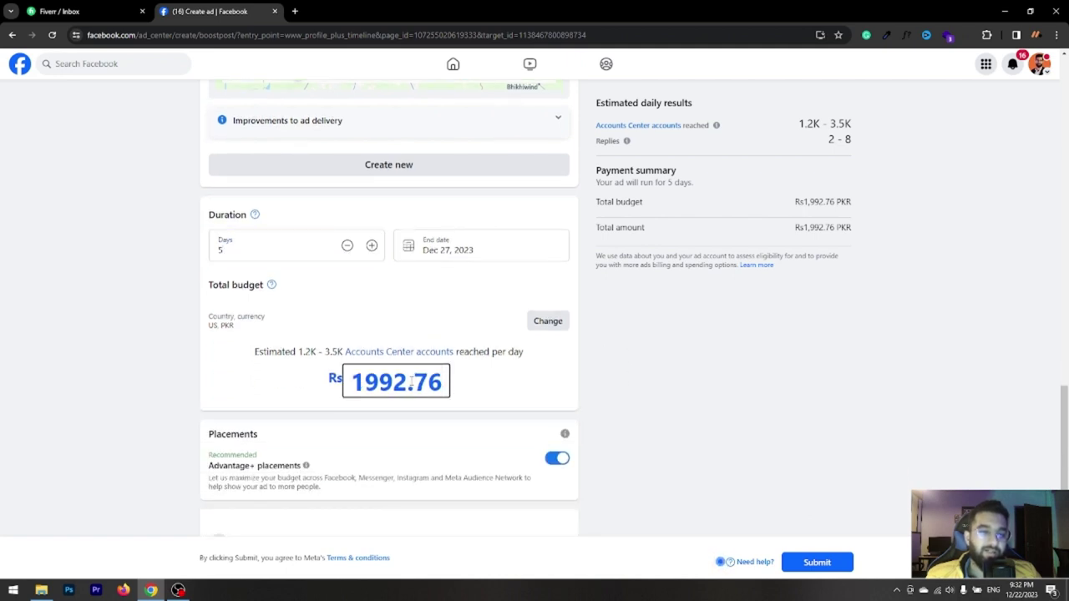
click(516, 375)
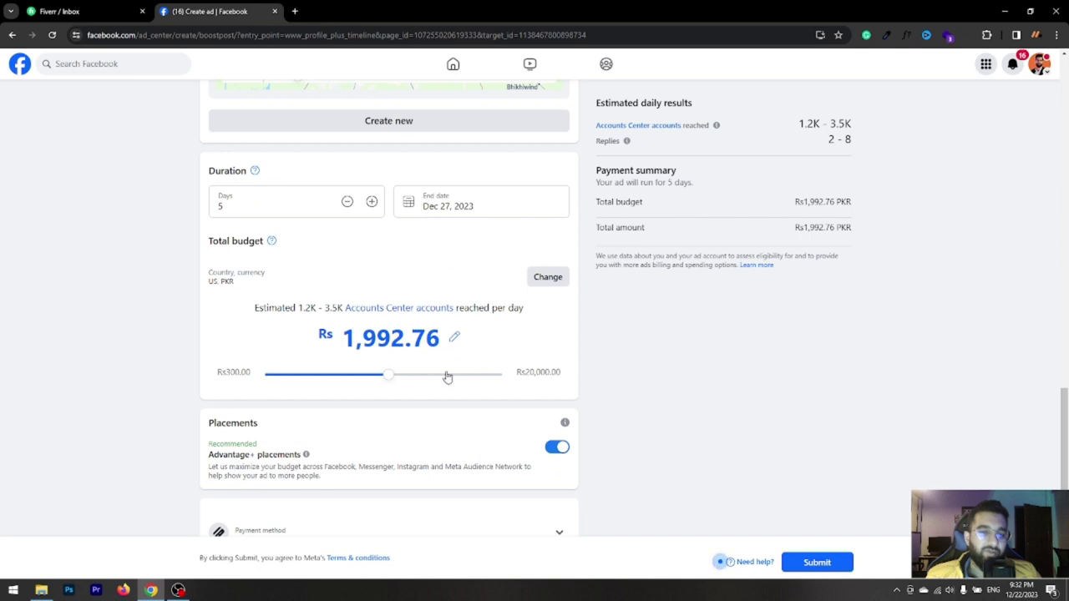
click(400, 380)
click(527, 393)
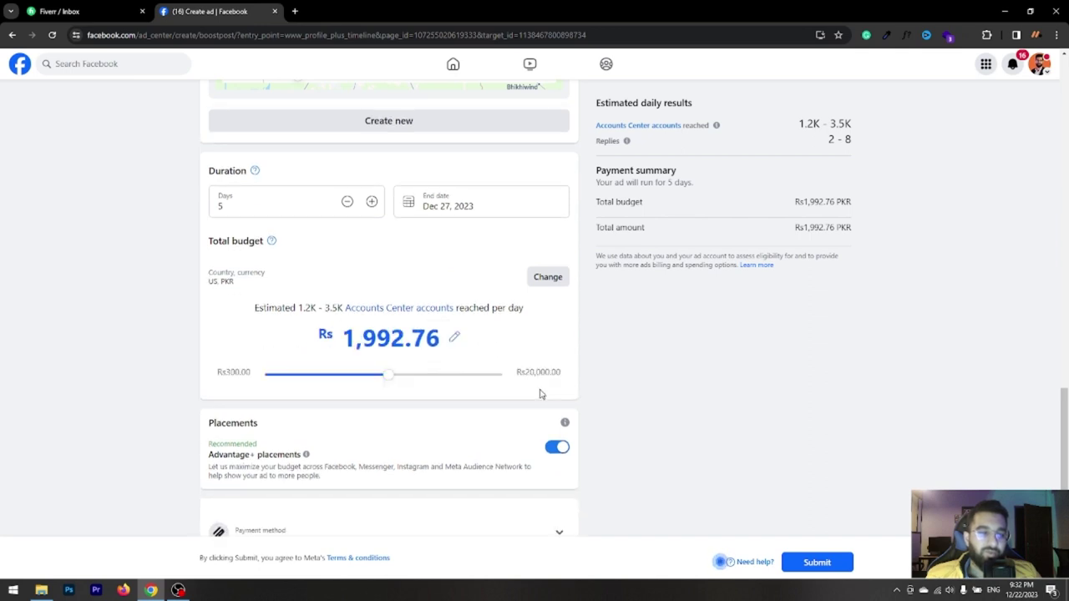
drag(389, 382, 406, 385)
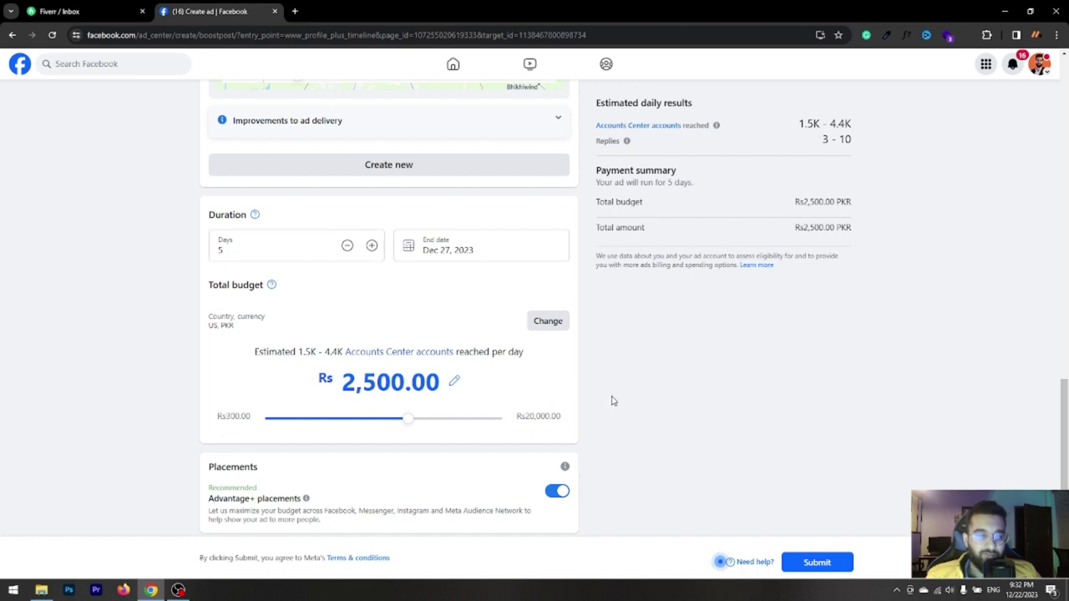
- Turn off Advantage+ placements and limit the manual placements to Facebook and Instagram, excluding Messenger
scroll(627, 430, down, 1)
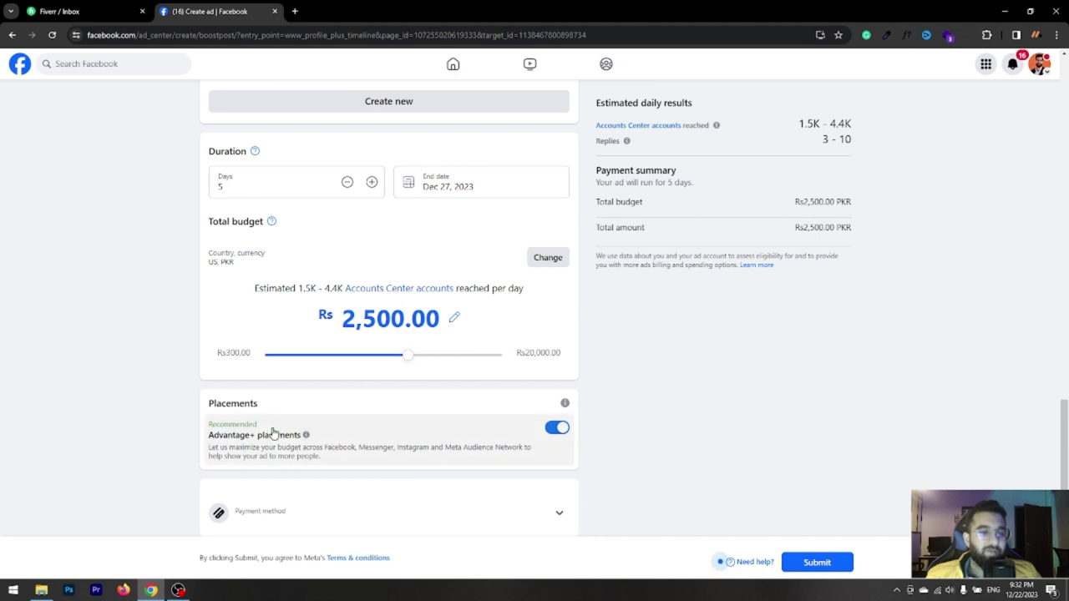
click(556, 427)
scroll(597, 414, down, 1)
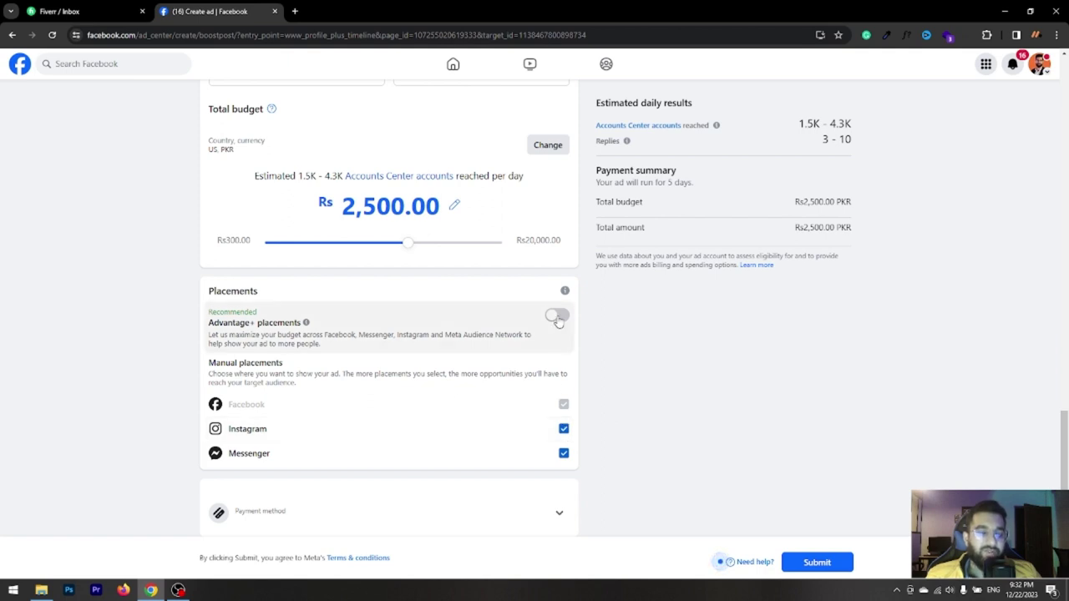
click(564, 453)
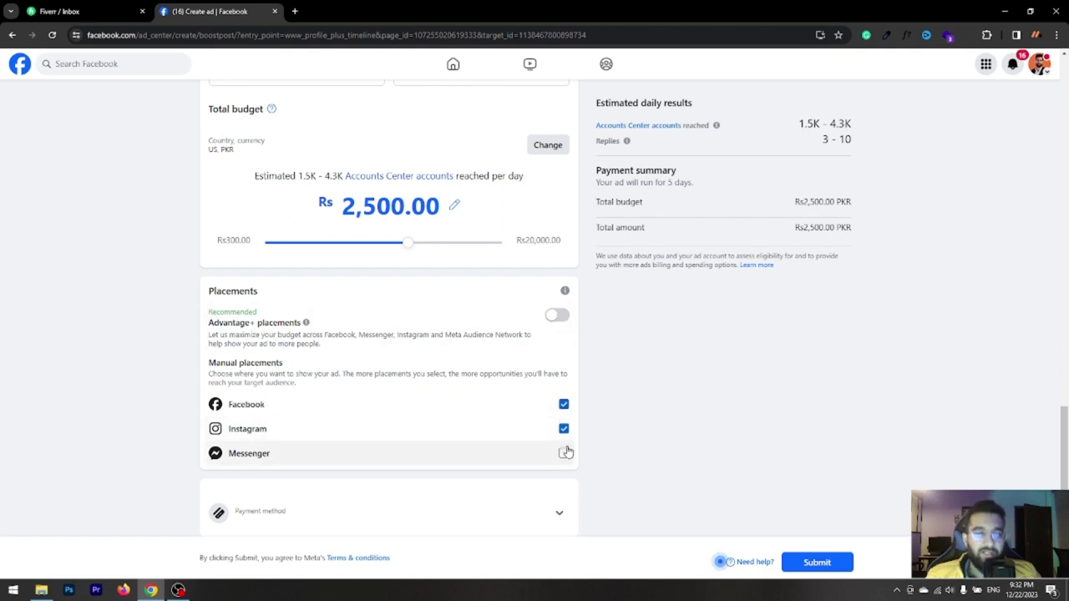
click(564, 404)
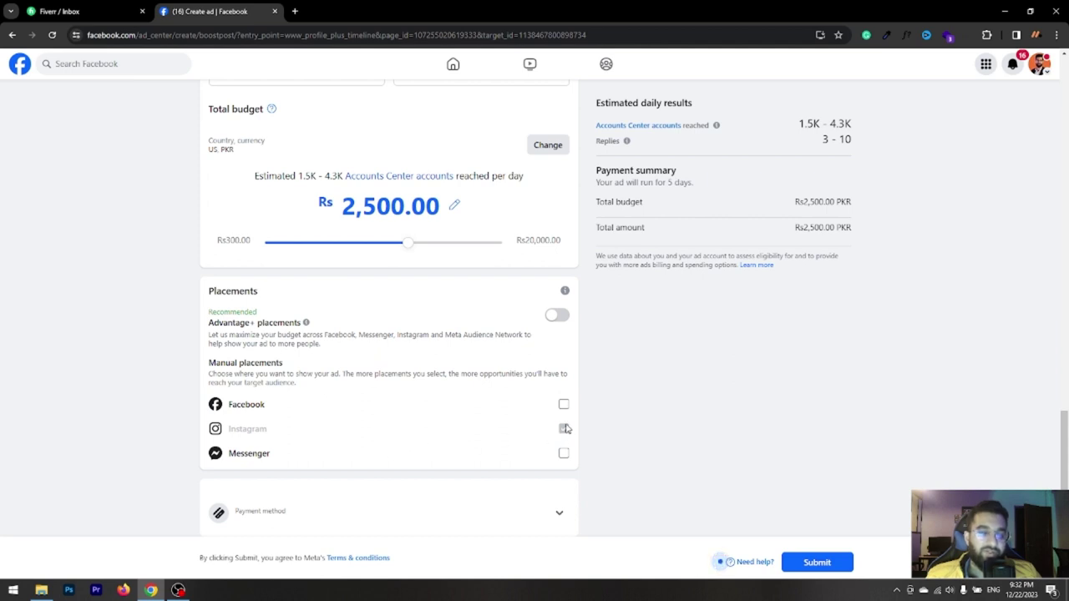
click(564, 405)
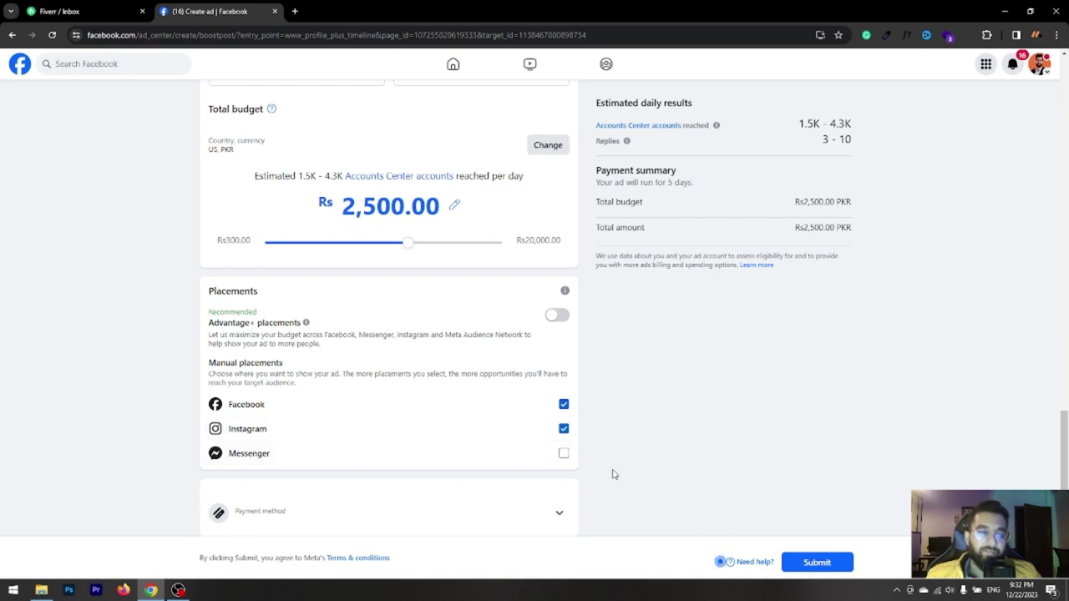
scroll(615, 470, up, 2)
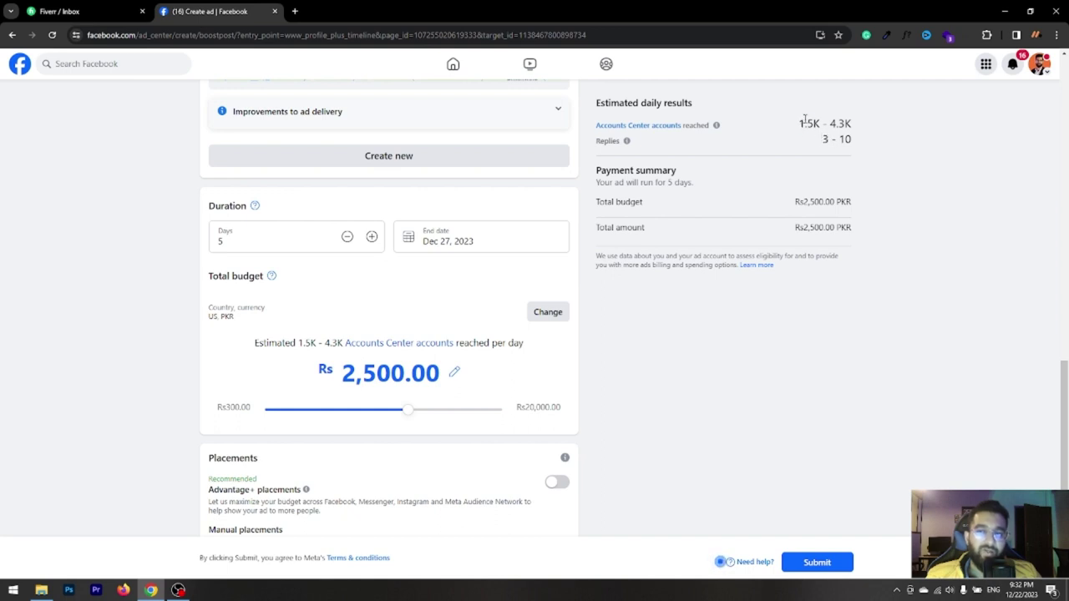
- Examine the ad's estimated daily results for accounts reached and replies
drag(804, 121, 851, 140)
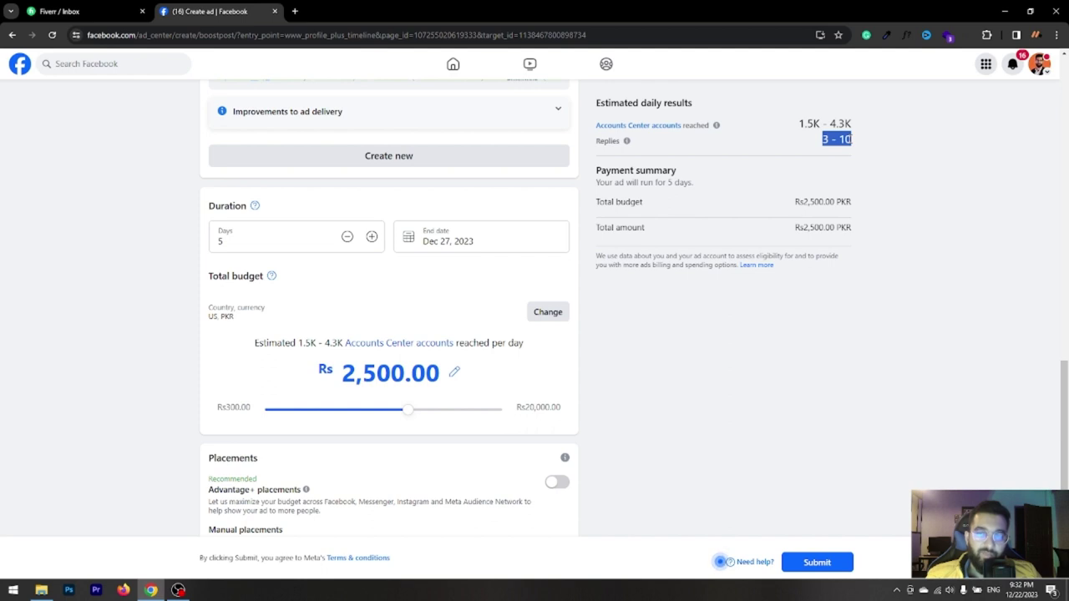
click(831, 140)
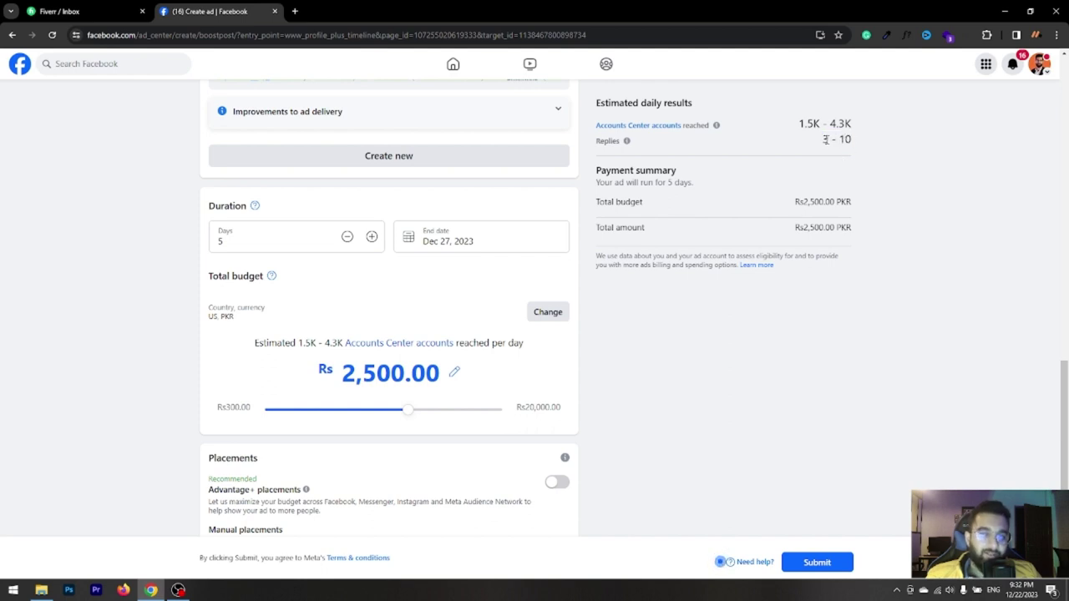
drag(822, 139, 827, 139)
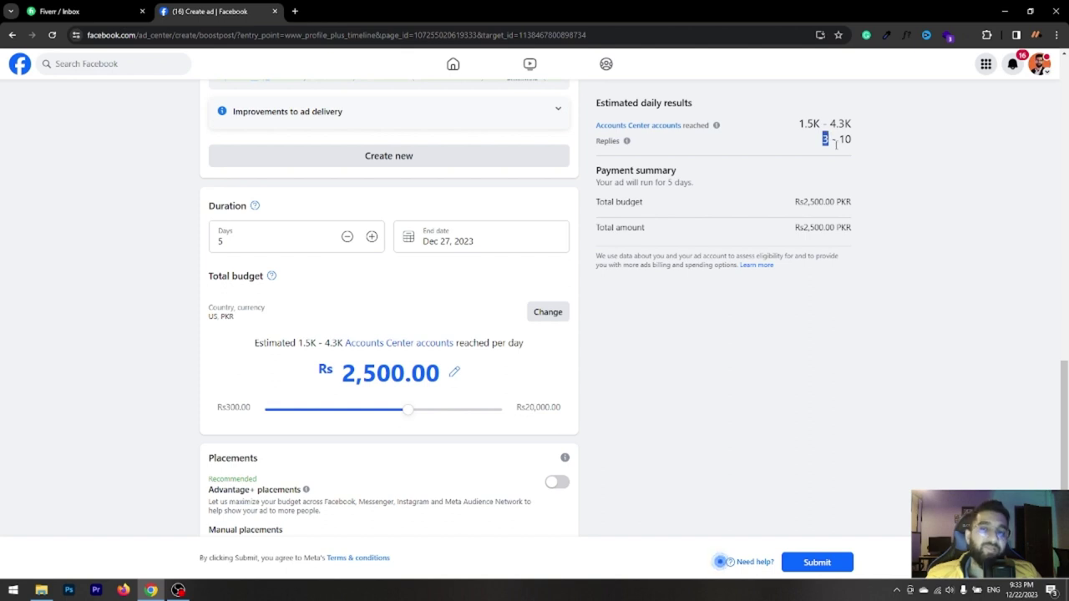
click(845, 140)
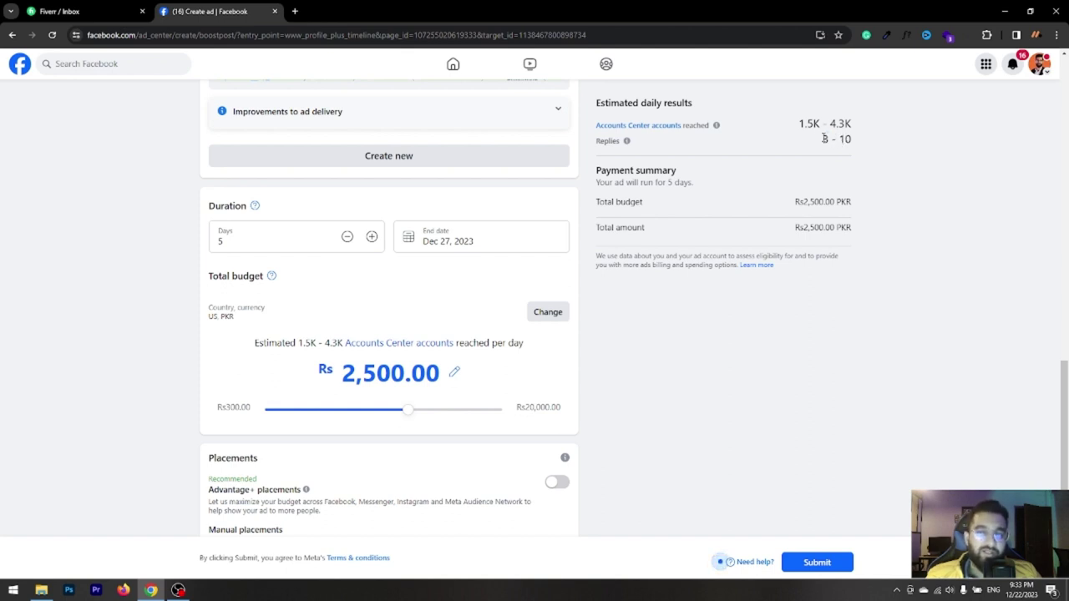
drag(823, 139, 855, 142)
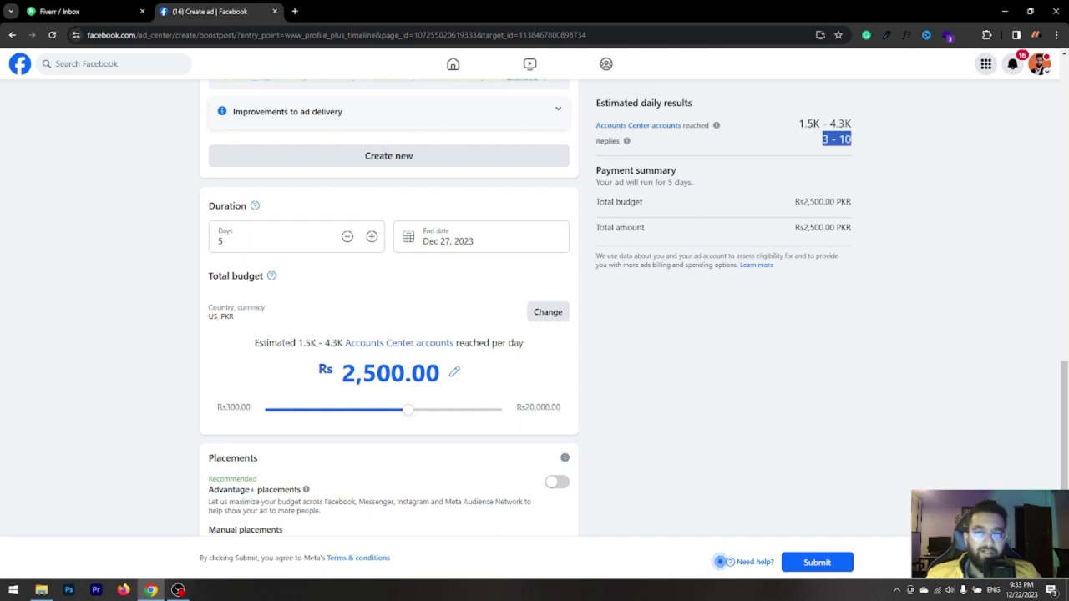
click(848, 140)
drag(823, 139, 855, 140)
click(705, 333)
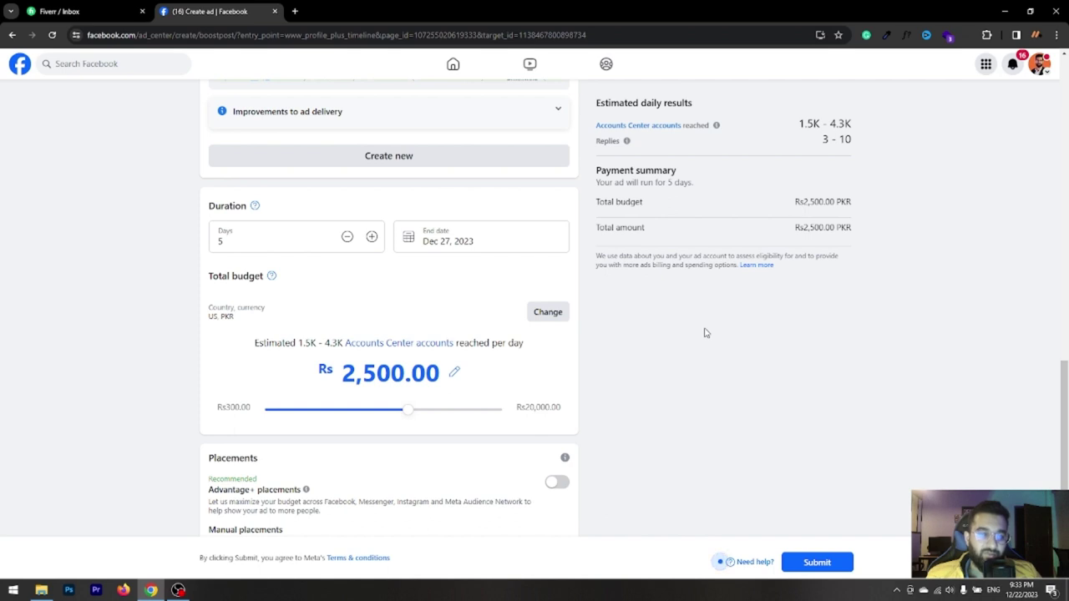
- Start adding a payment method and set the business location to Pakistan with Pakistani Rupee currency and the Asia/Karachi time zone
scroll(704, 339, down, 2)
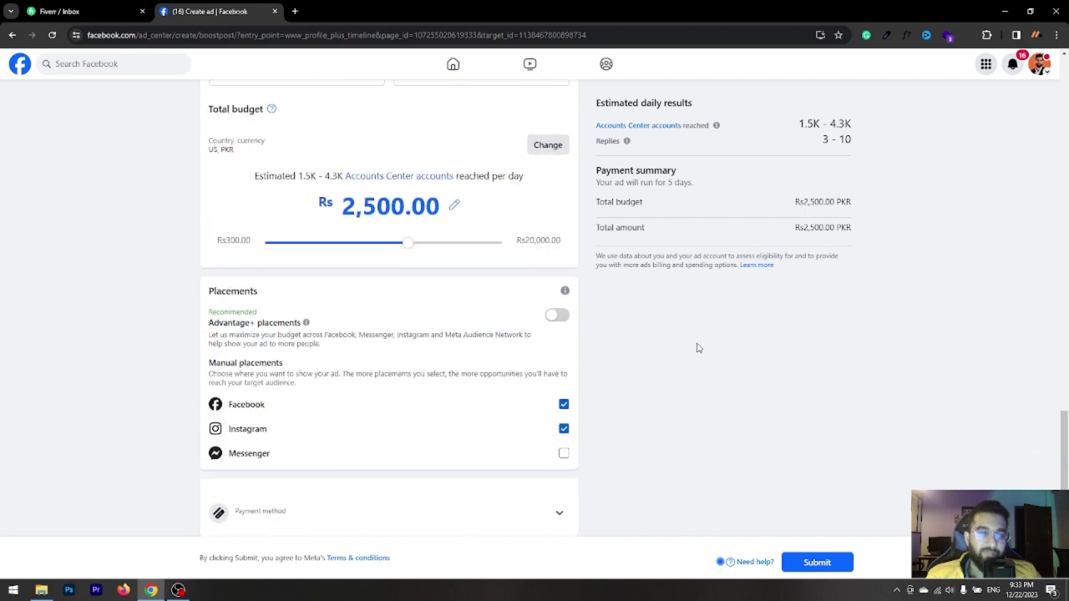
click(561, 514)
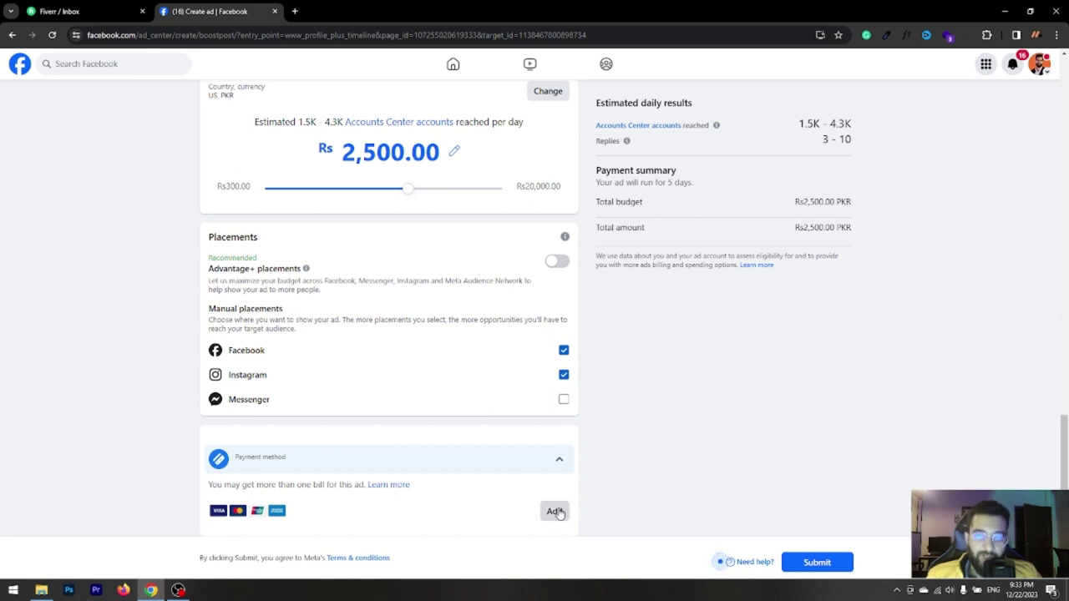
click(560, 461)
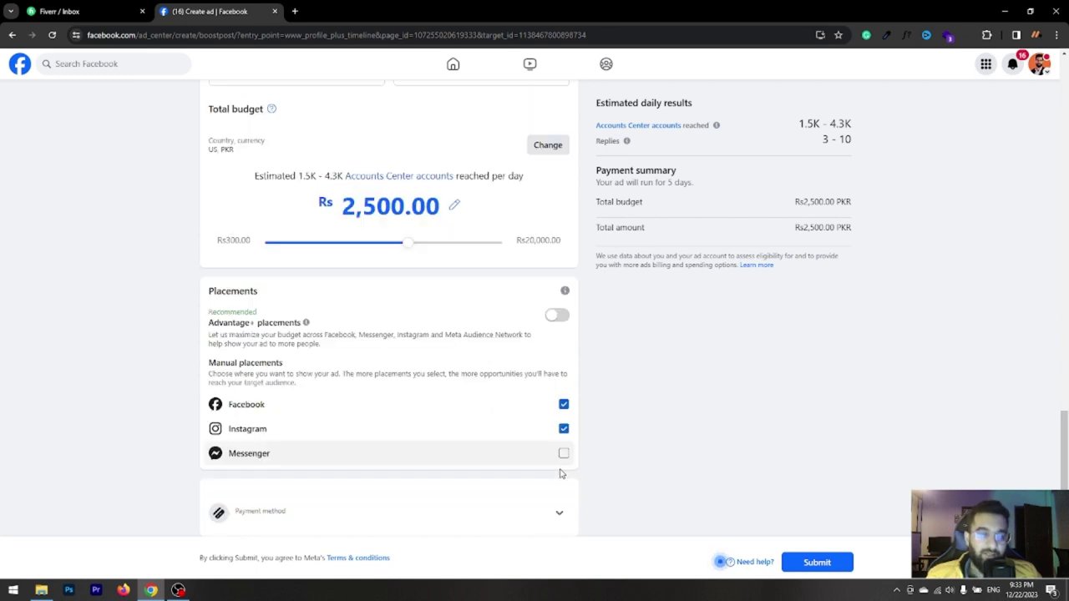
click(562, 511)
click(558, 511)
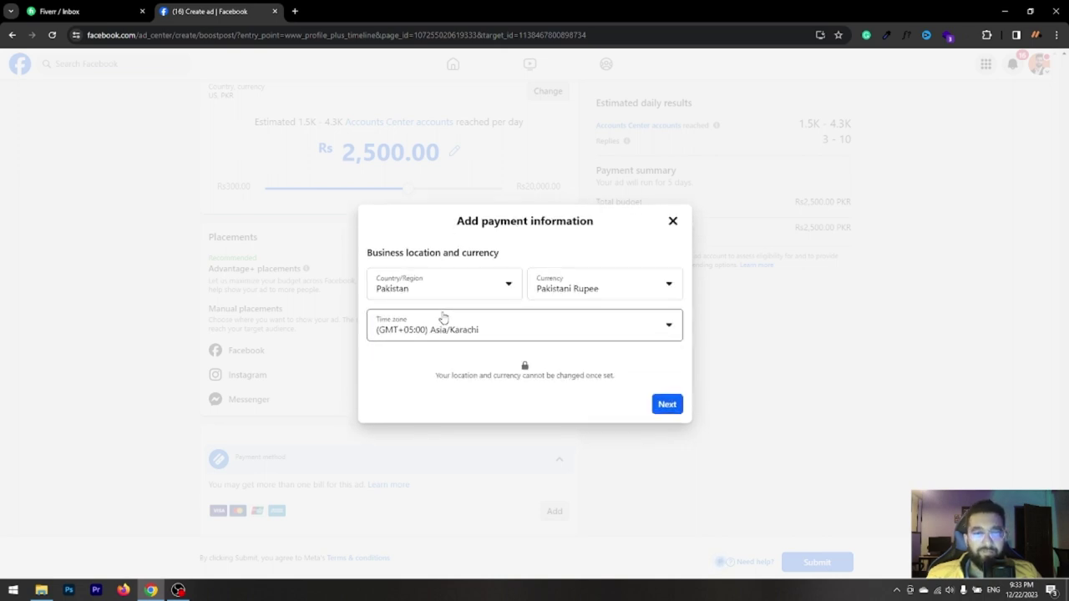
click(666, 405)
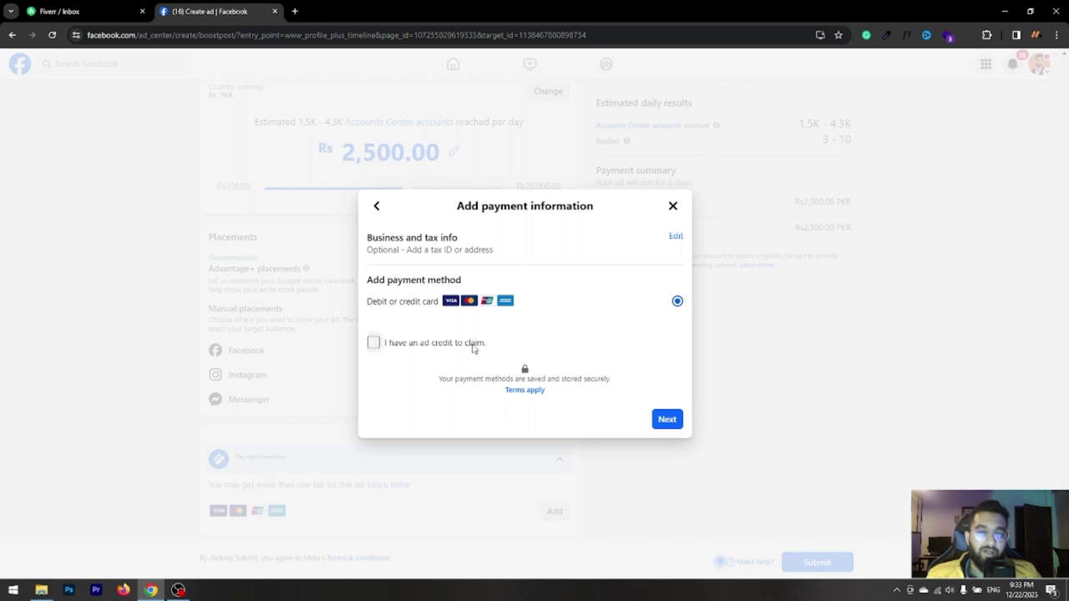
- Open the debit or credit card form with an ad credit to claim, and close it without saving
click(443, 346)
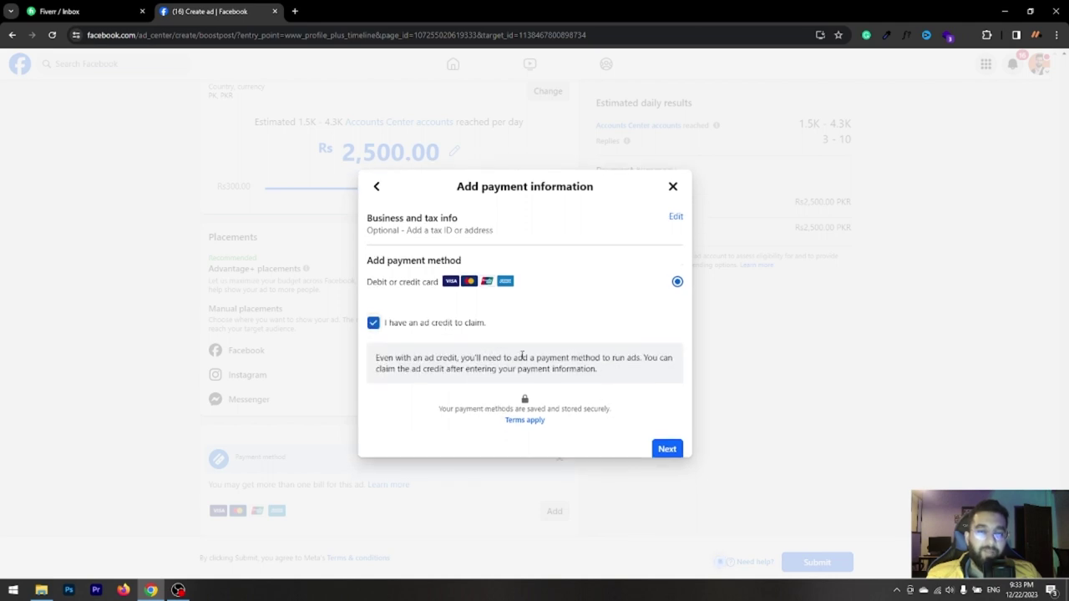
click(665, 445)
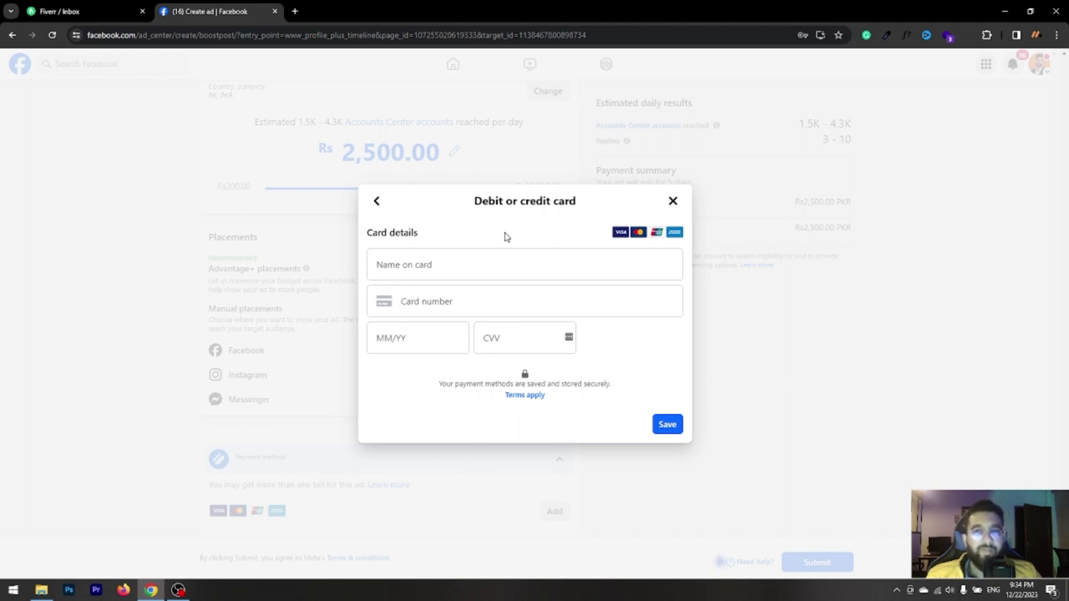
click(465, 261)
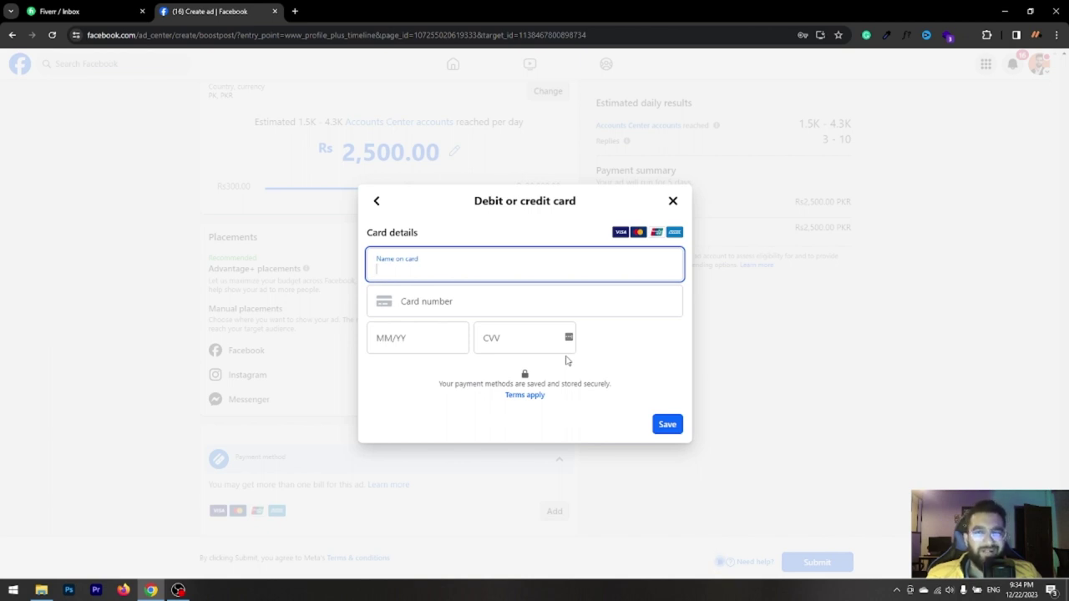
click(672, 203)
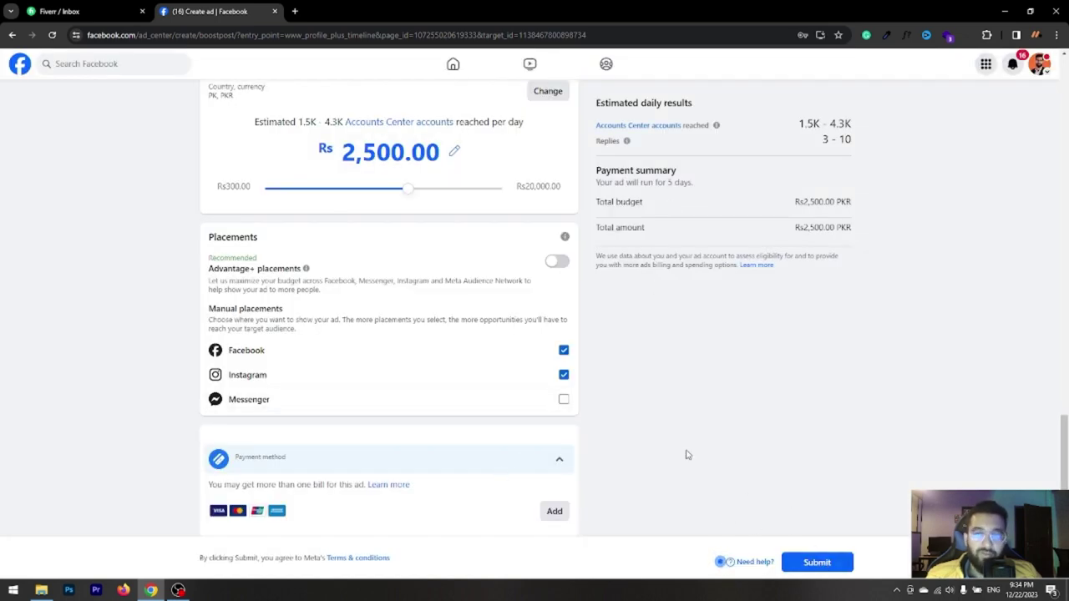
- Review the available ad goals and leave the goal selection without changing it
scroll(575, 462, up, 1)
scroll(575, 462, up, 8)
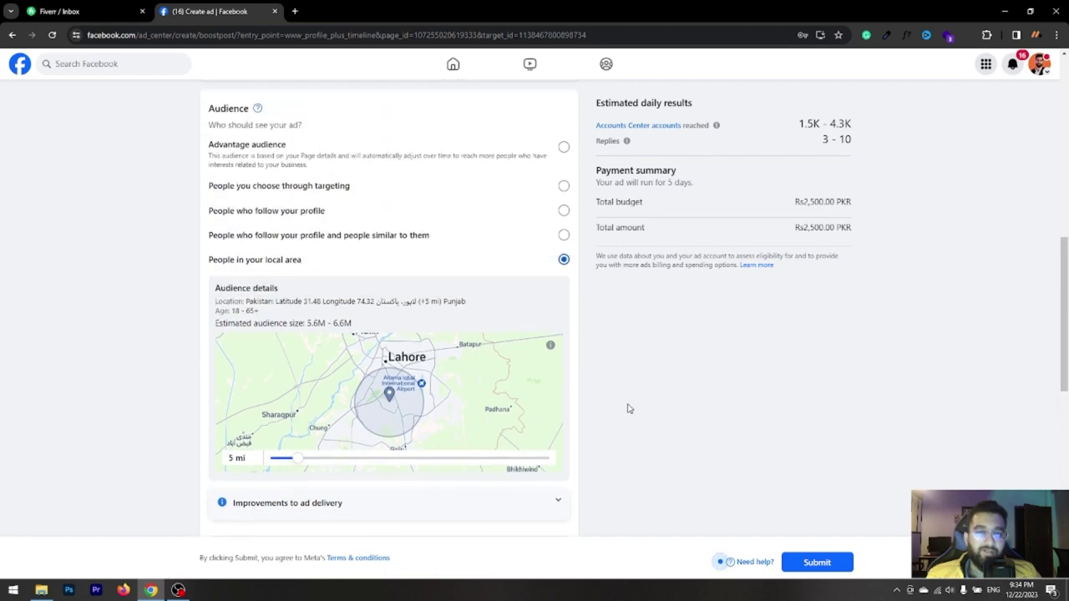
scroll(629, 408, up, 8)
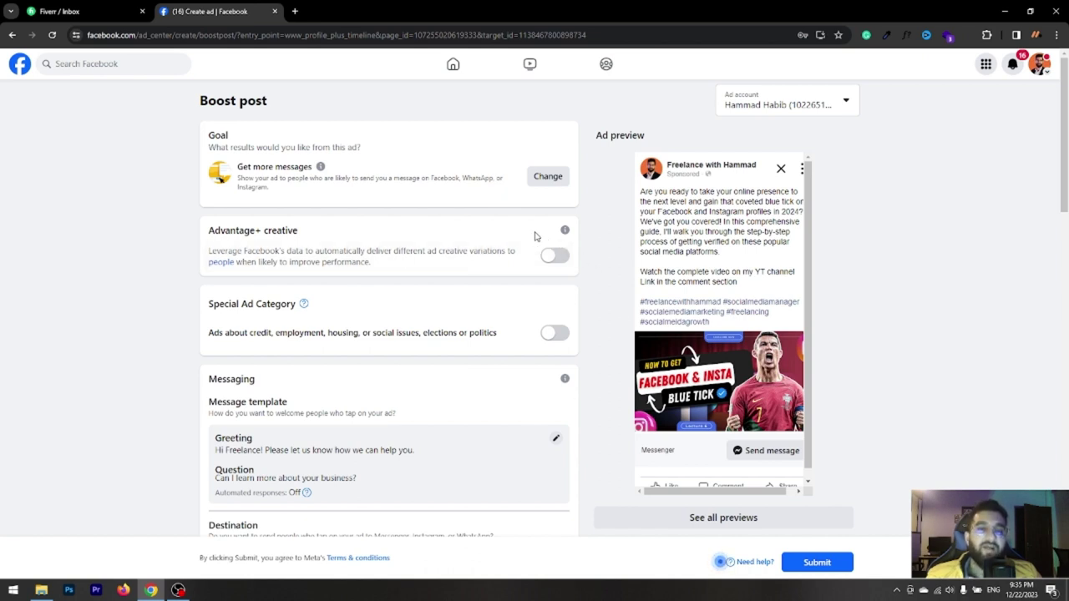
click(548, 177)
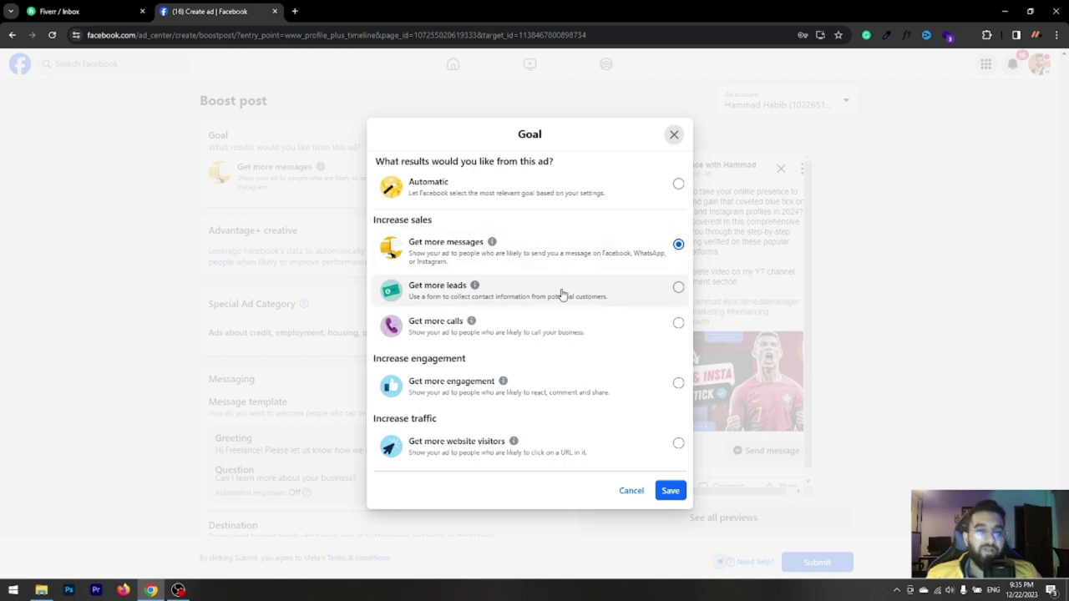
click(674, 134)
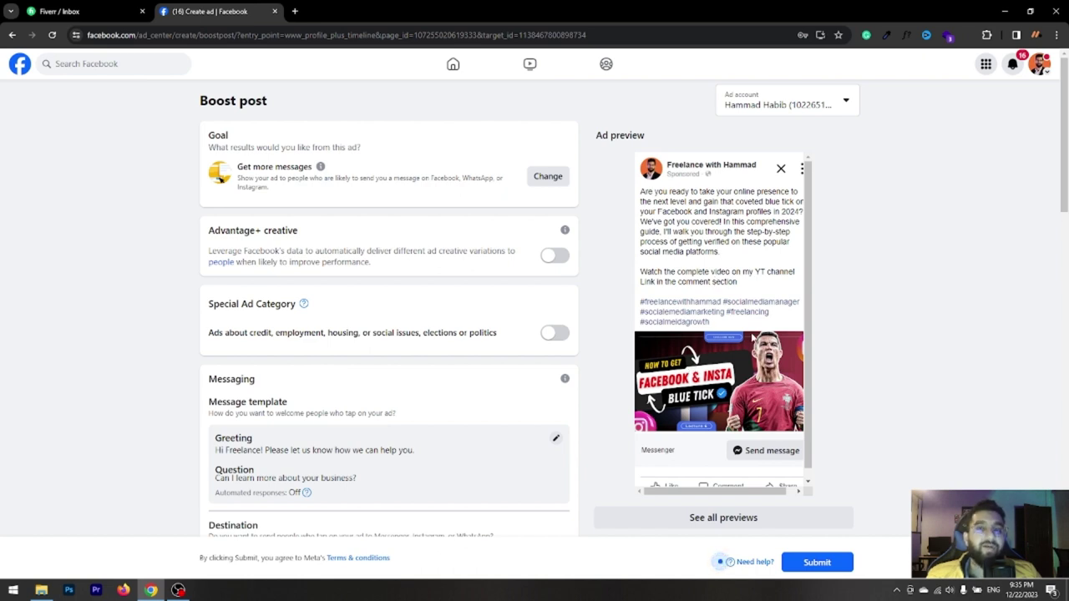
- Switch the ad's audience to Advantage audience and review its audience details
scroll(608, 442, down, 7)
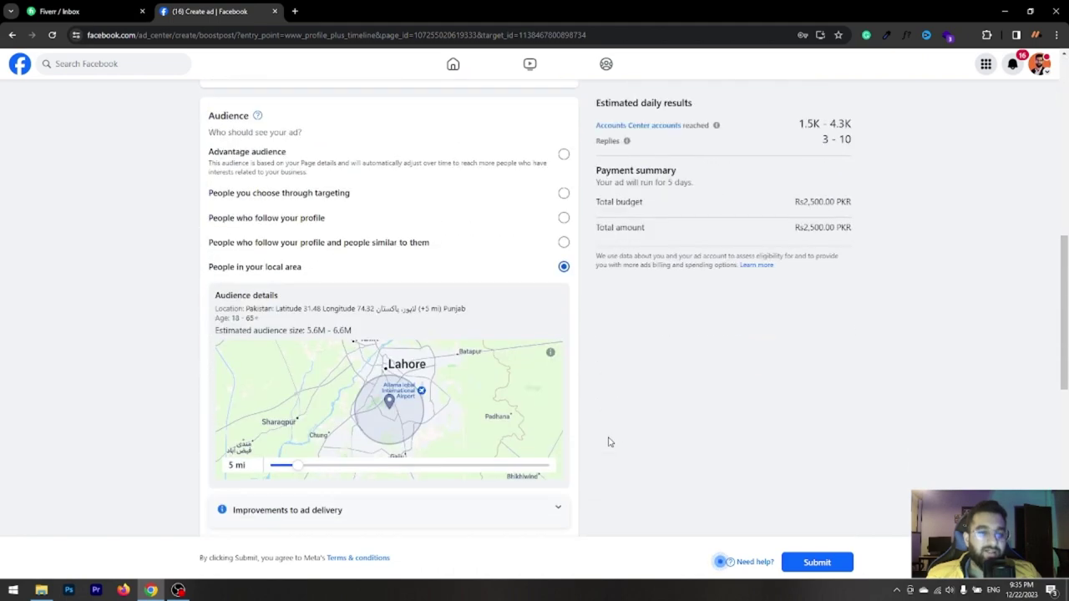
scroll(608, 441, down, 4)
scroll(608, 442, up, 8)
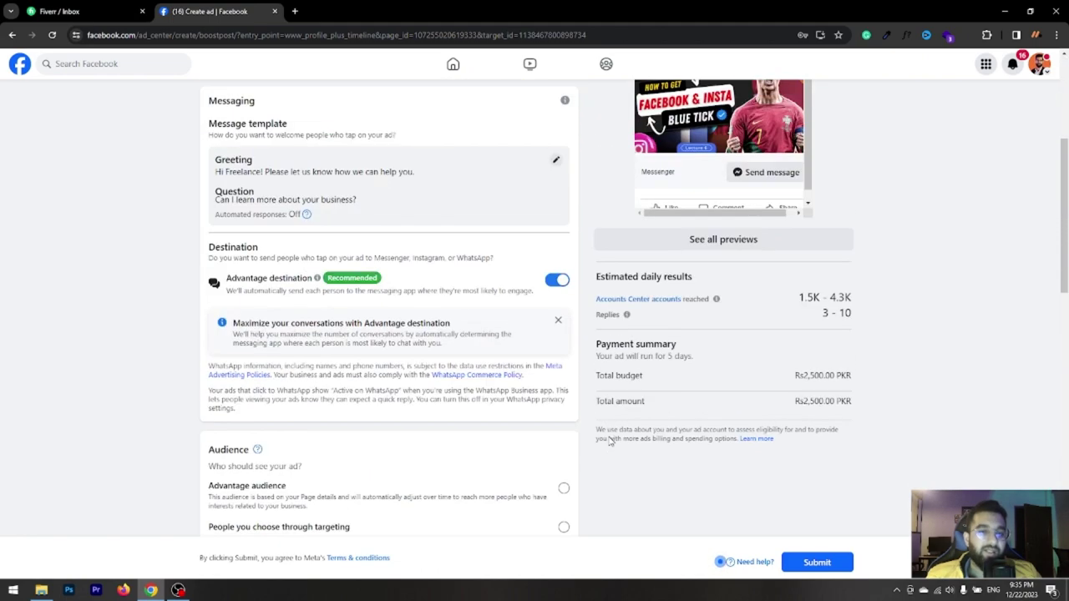
scroll(608, 441, up, 1)
scroll(608, 441, down, 1)
scroll(385, 387, down, 2)
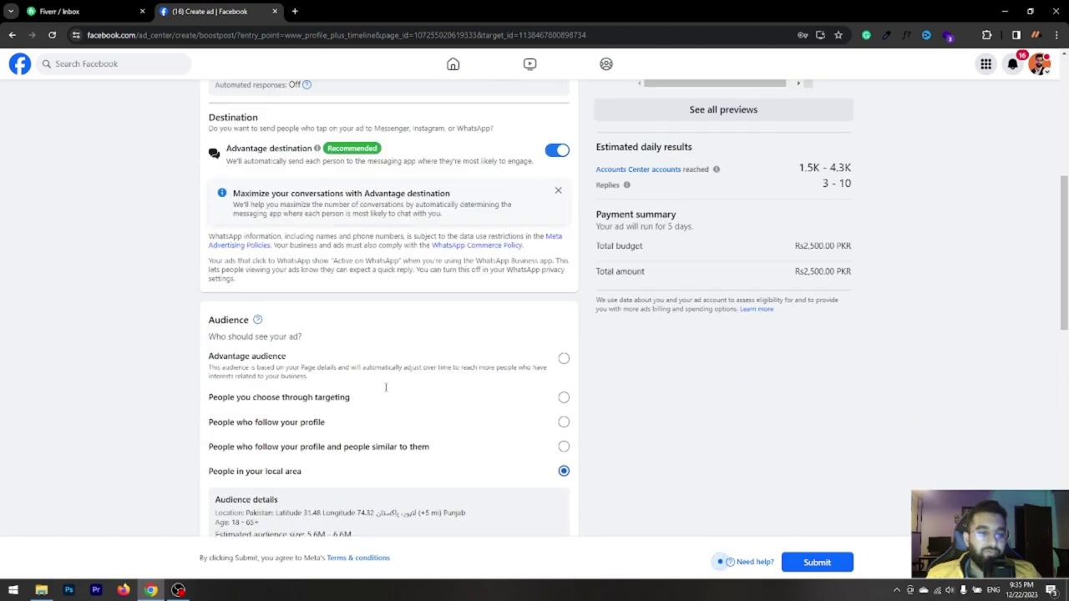
scroll(385, 386, down, 1)
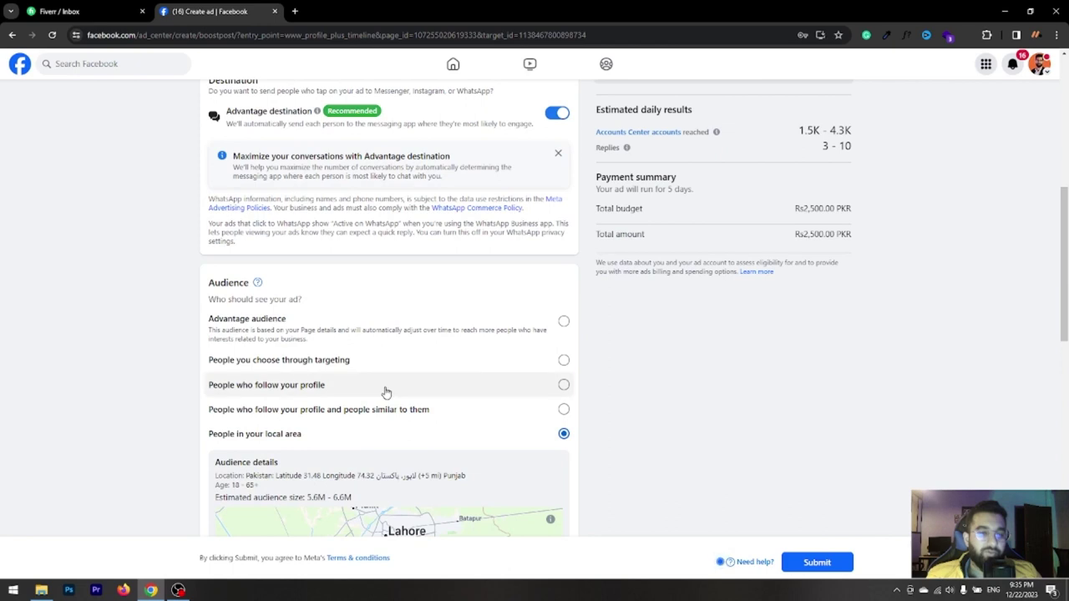
click(561, 325)
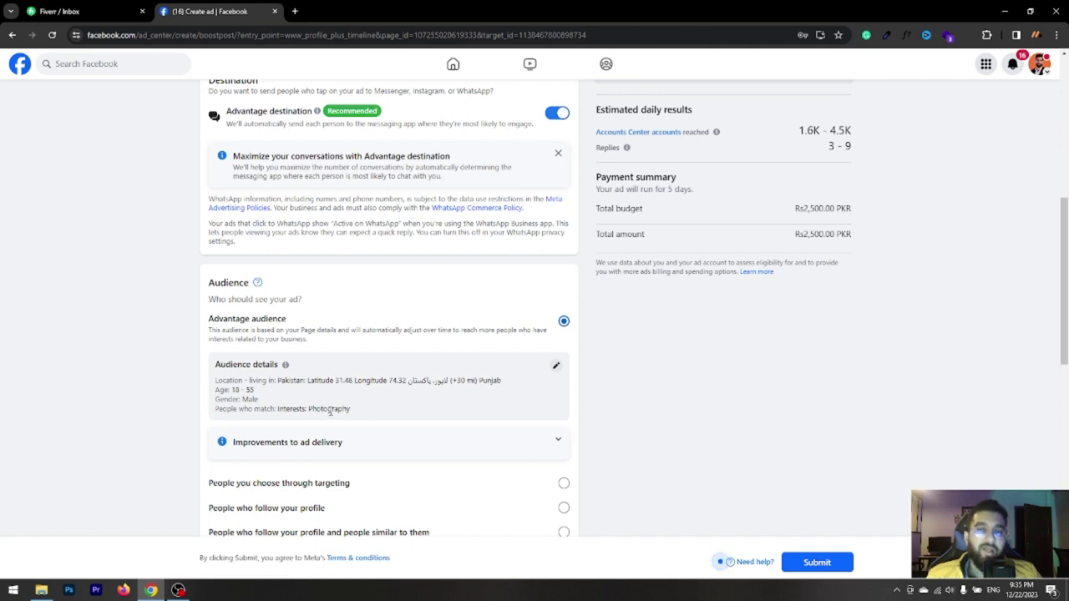
drag(316, 410, 342, 409)
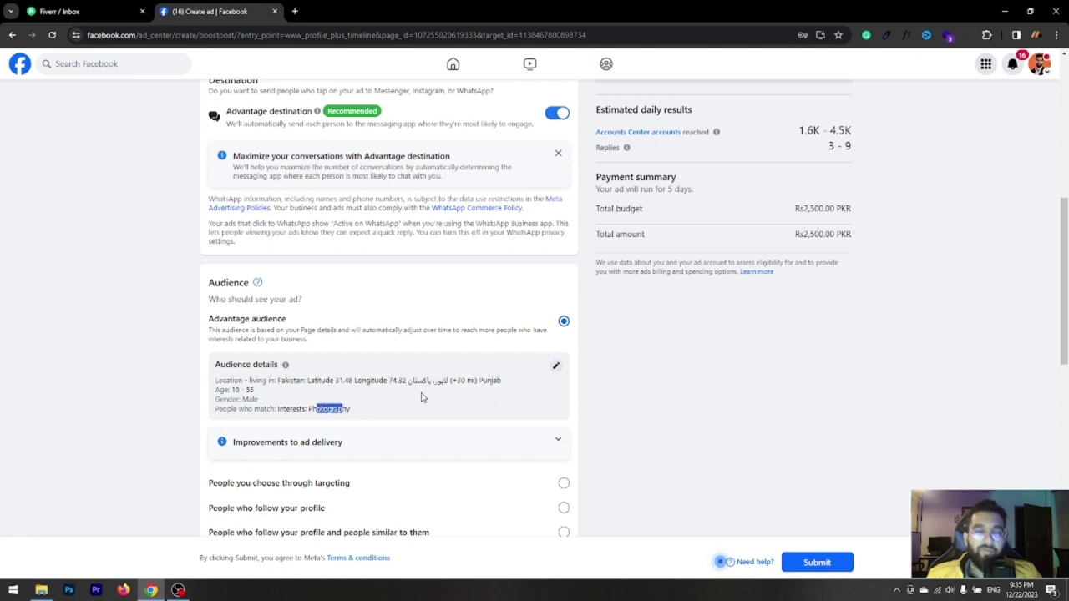
click(672, 394)
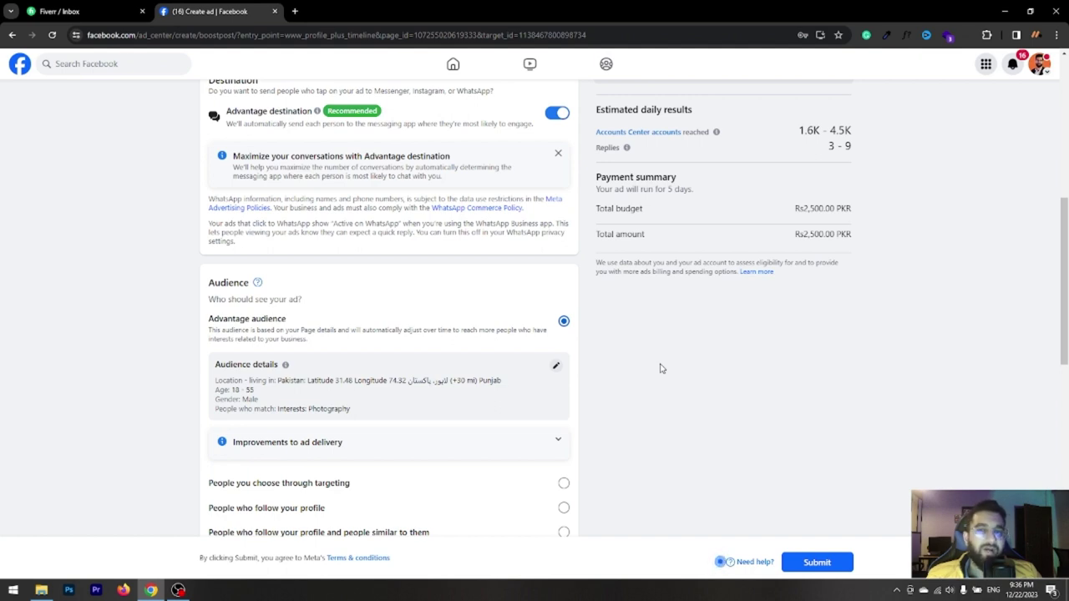
scroll(660, 368, up, 3)
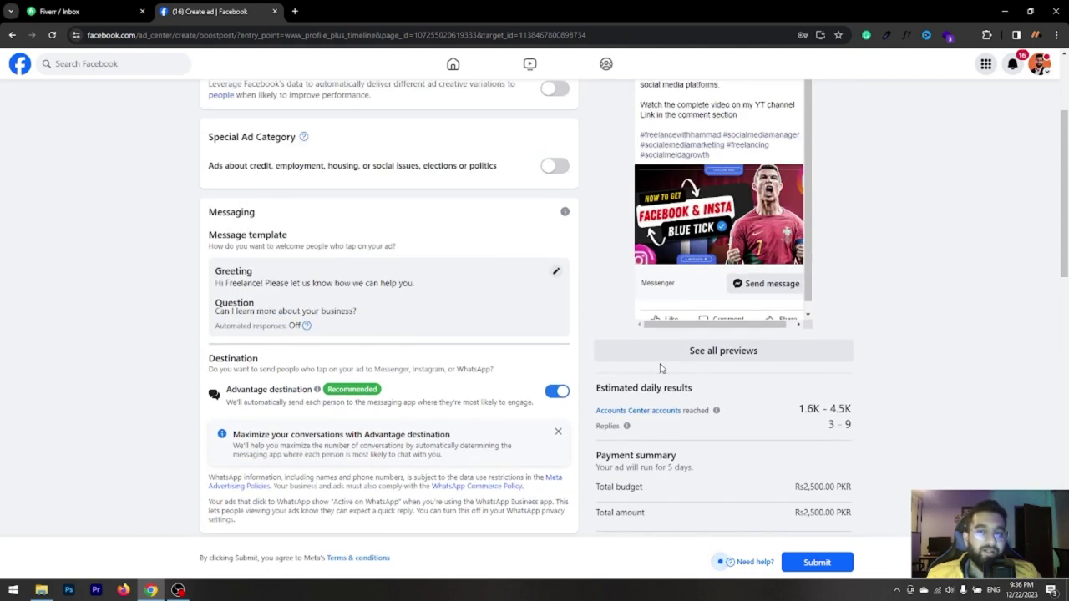
scroll(660, 369, up, 2)
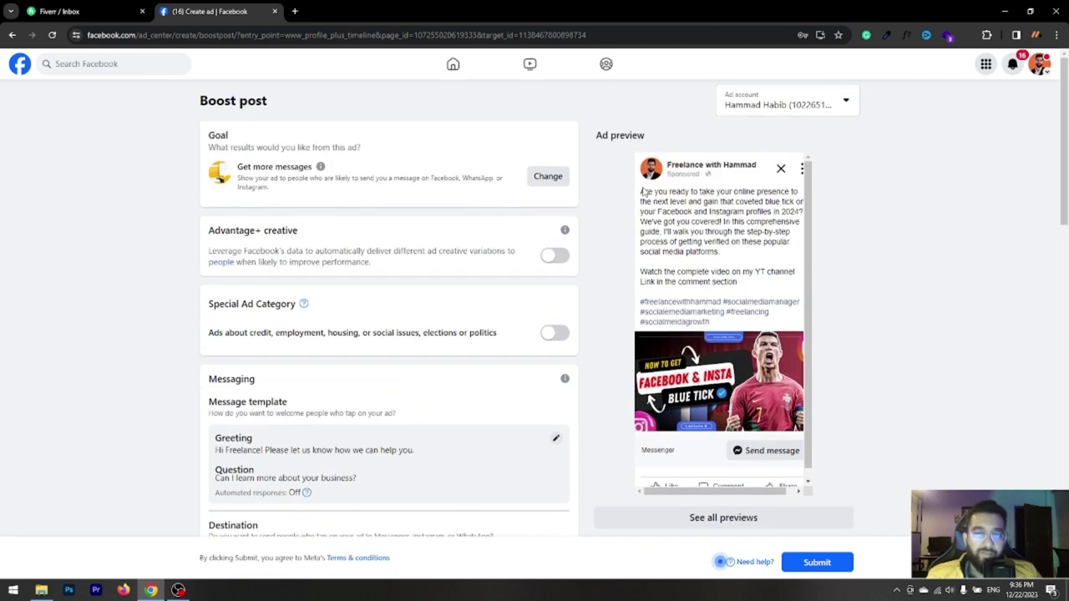